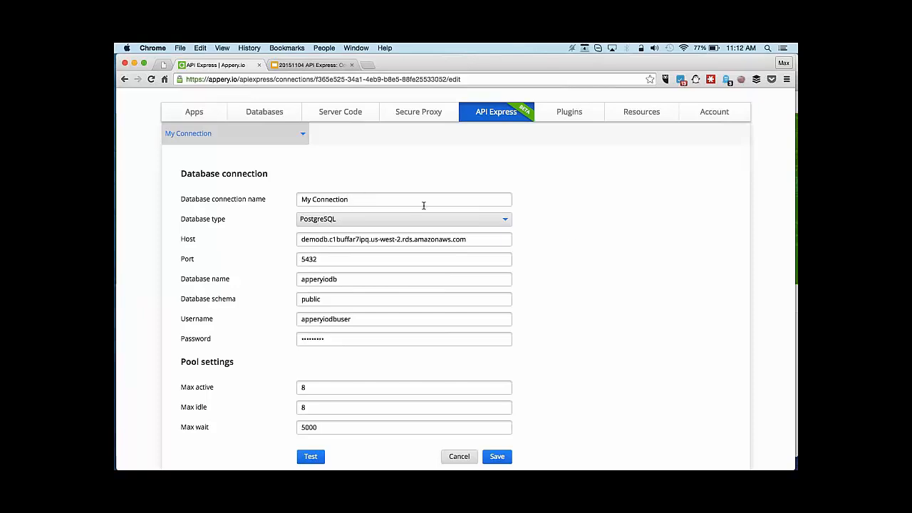
Keep PostgreSQL as the database type and run the connection test until it reports success.
click(506, 219)
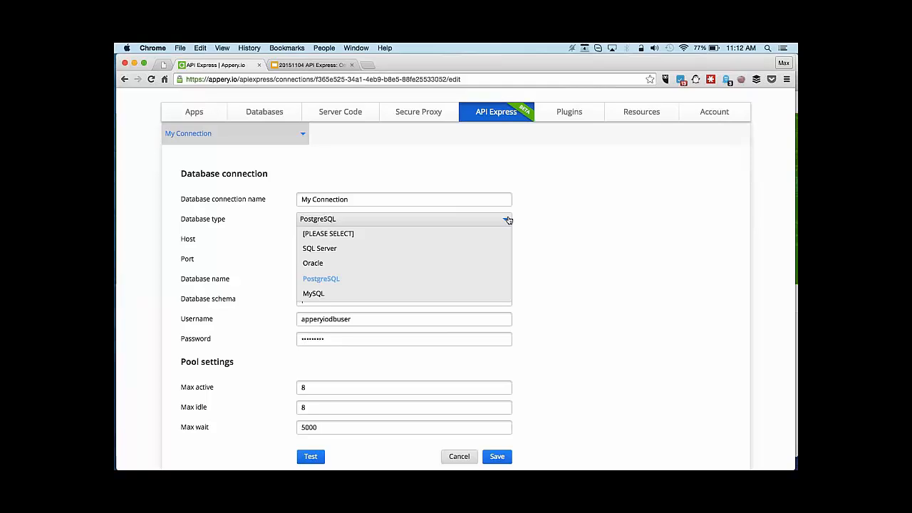
click(563, 208)
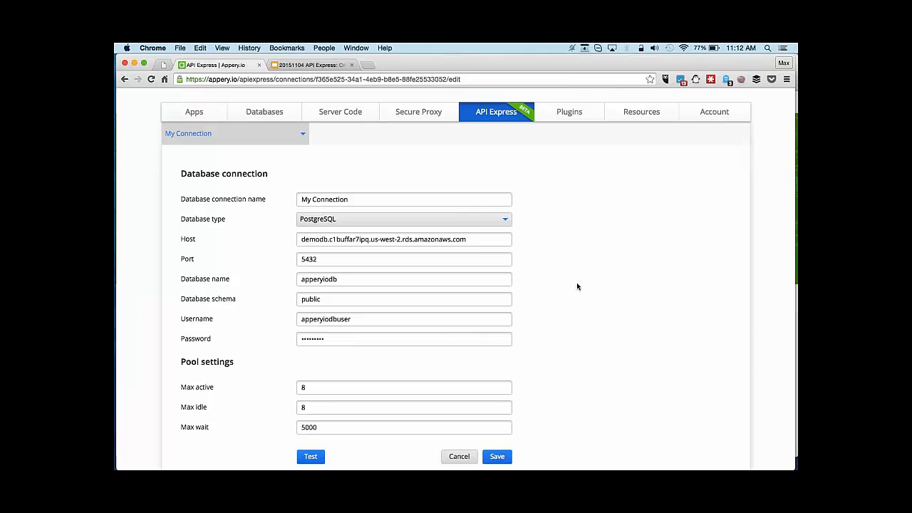
scroll(577, 286, down, 2)
click(309, 403)
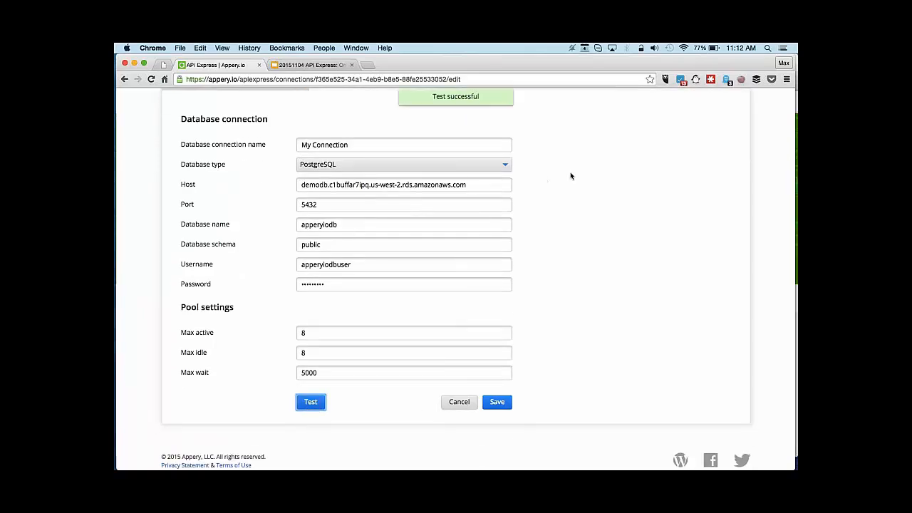
click(570, 174)
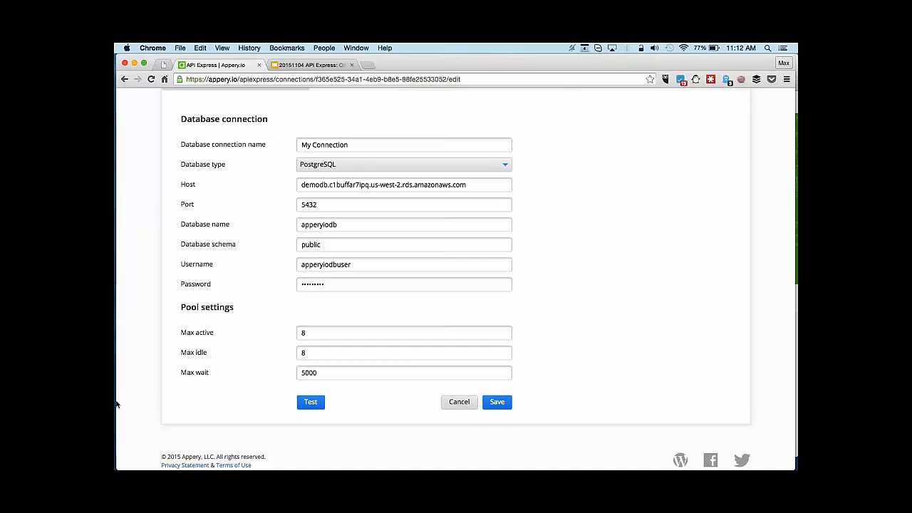
In pgAdmin, reconnect to apperyiodb and inspect the warehouse table's id, code and name columns.
mouse_move(119, 359)
click(125, 377)
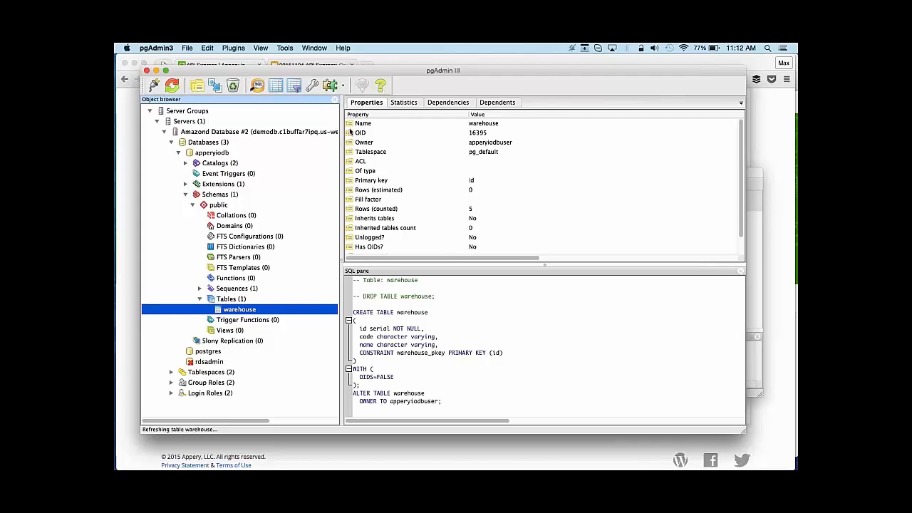
click(261, 133)
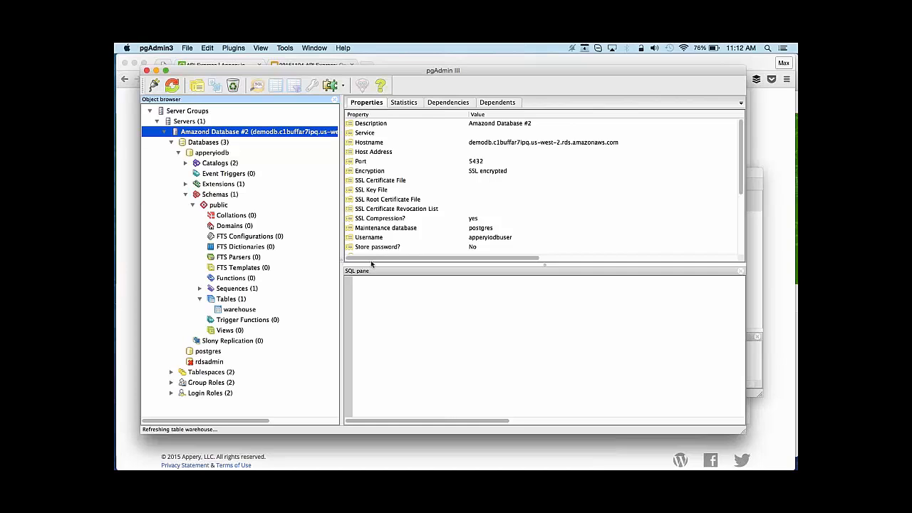
click(233, 312)
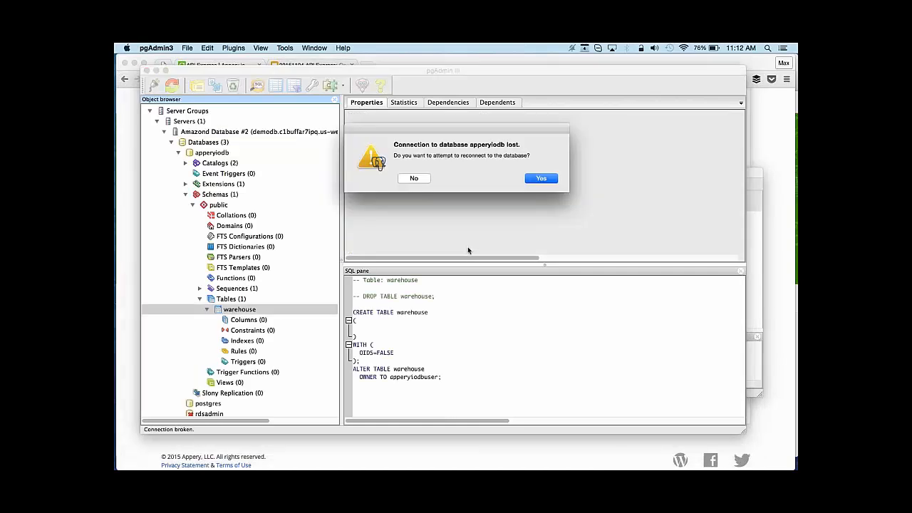
click(541, 180)
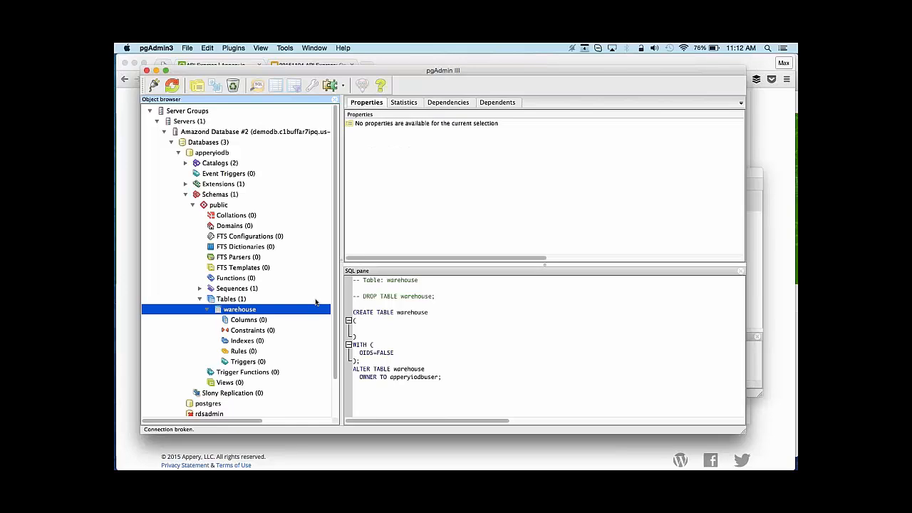
click(245, 326)
click(247, 311)
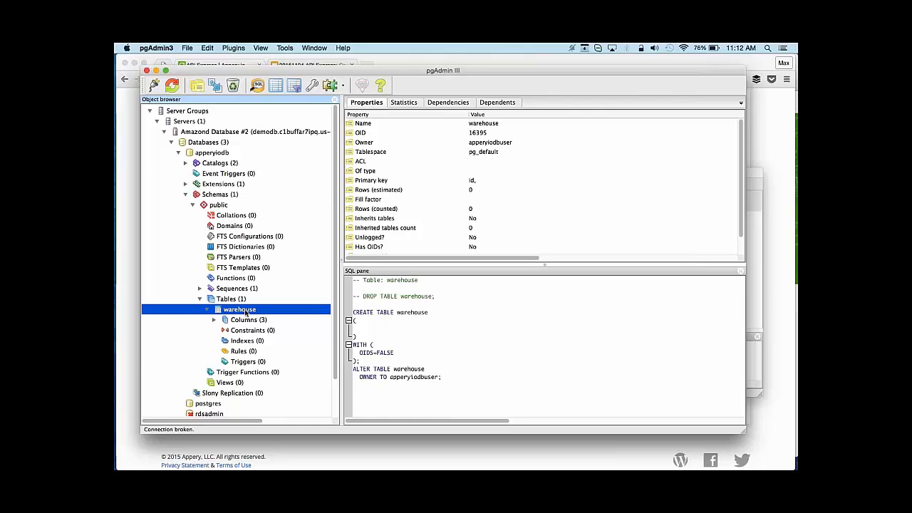
View the warehouse table's five drink rows, Tea through Apple Juice, then return to Appery.
click(277, 85)
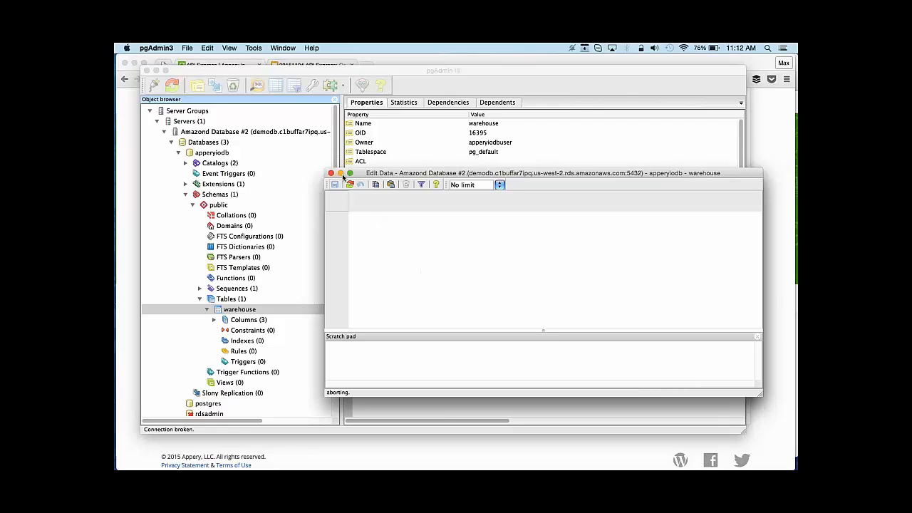
click(331, 173)
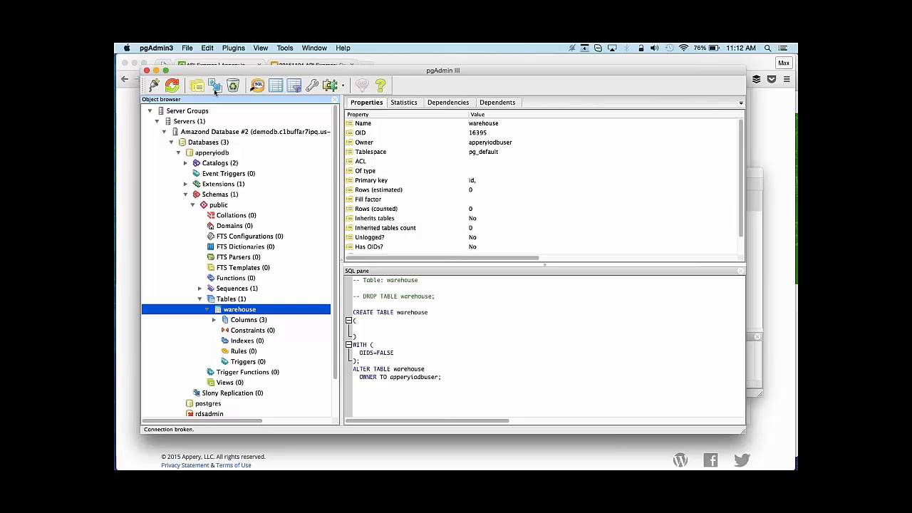
click(169, 86)
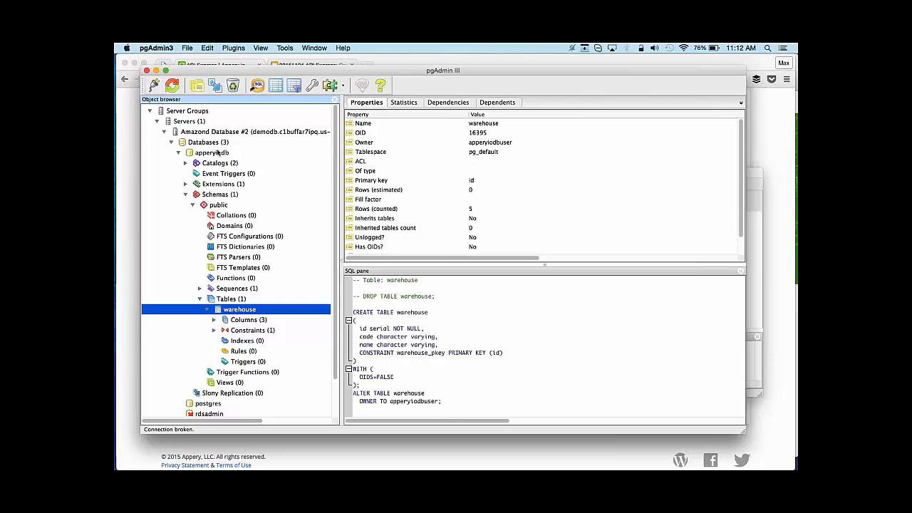
click(278, 87)
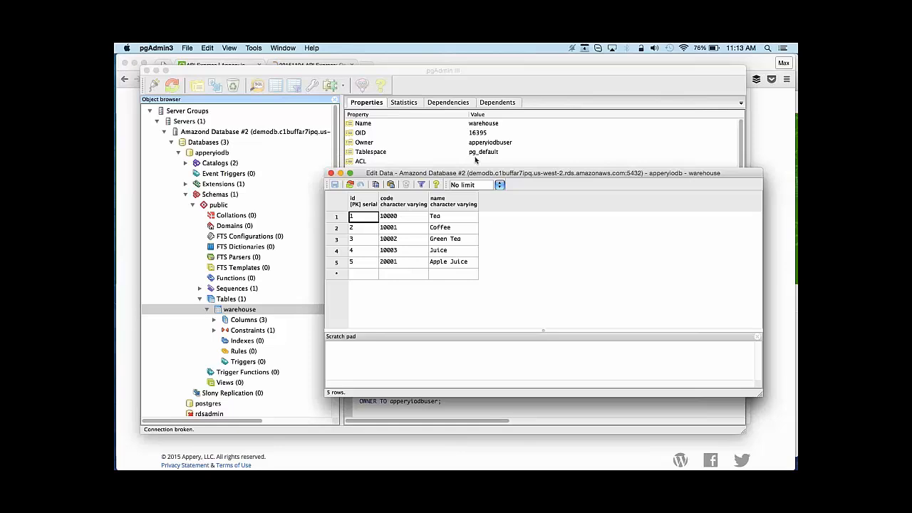
click(330, 173)
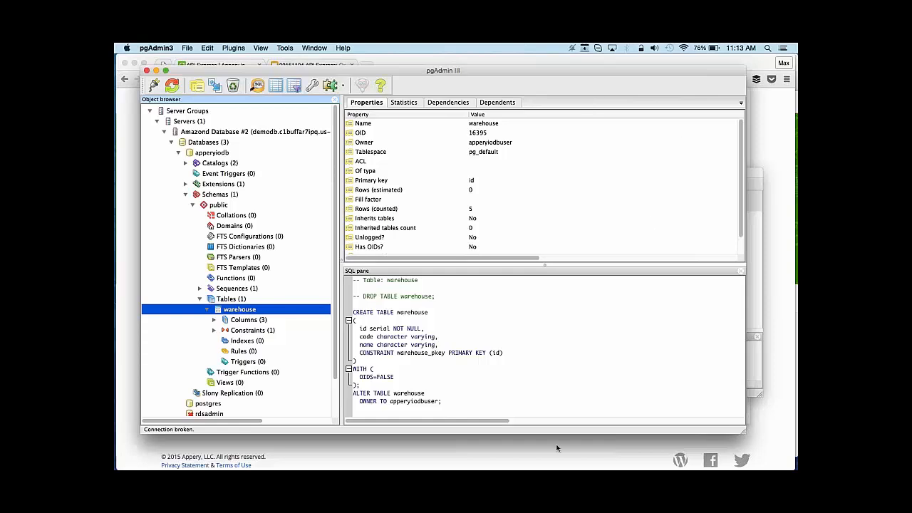
click(498, 453)
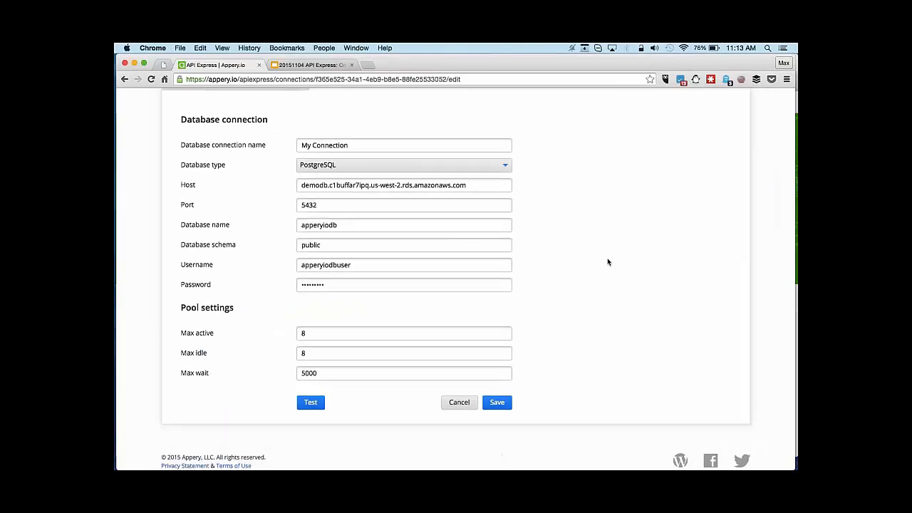
Create the project 'Warehouse APIs' with description 'Drinks warehouse API project'.
scroll(606, 260, up, 2)
scroll(253, 292, down, 3)
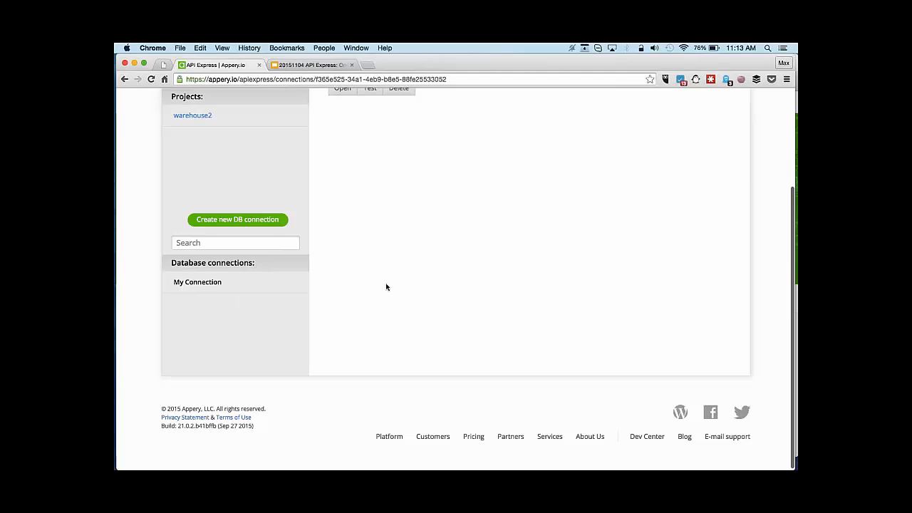
scroll(386, 287, up, 2)
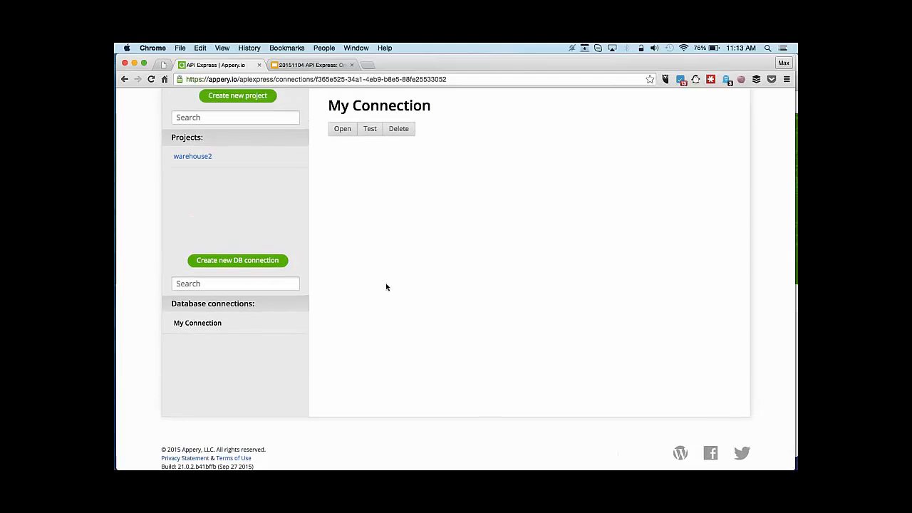
scroll(386, 287, up, 1)
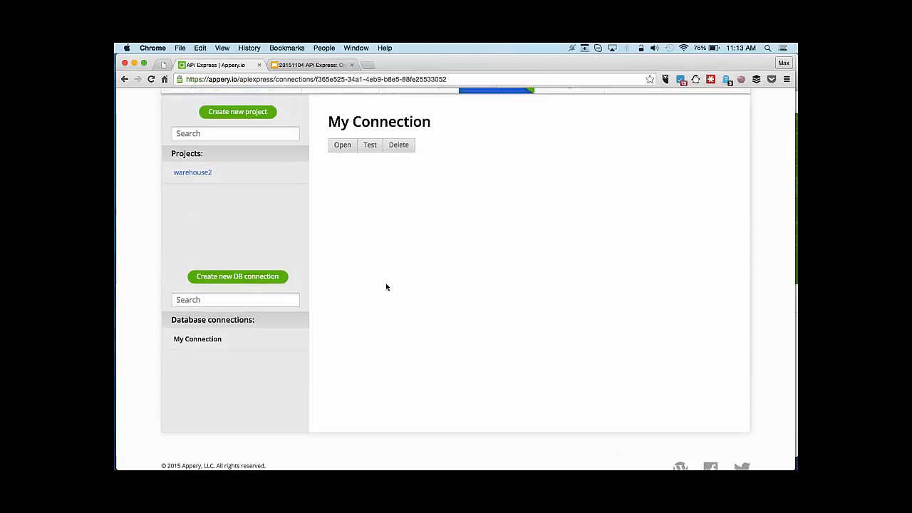
click(238, 114)
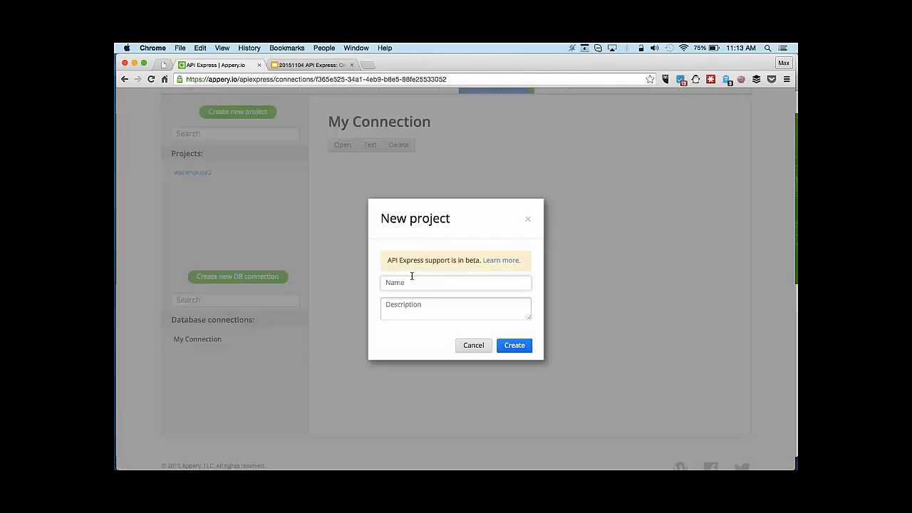
text(Warehouse APIs)
key(Tab)
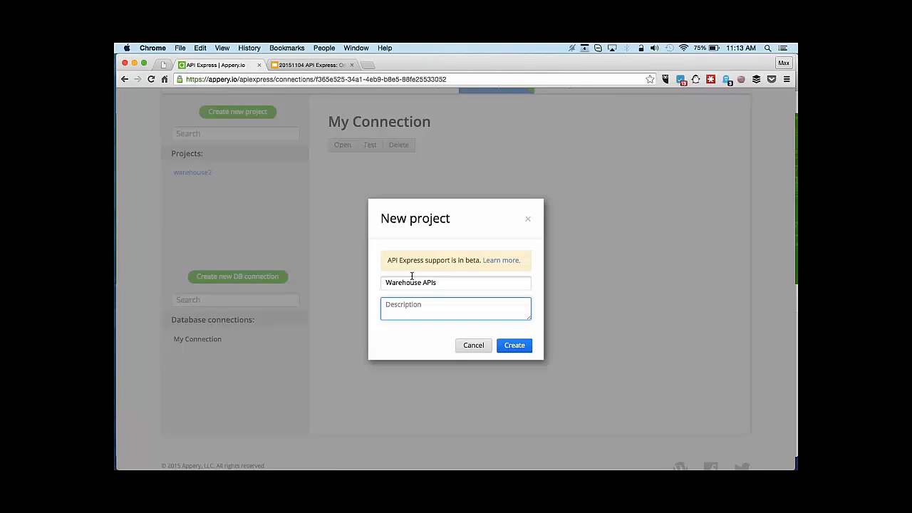
text(Drinks warehouse API project)
click(513, 345)
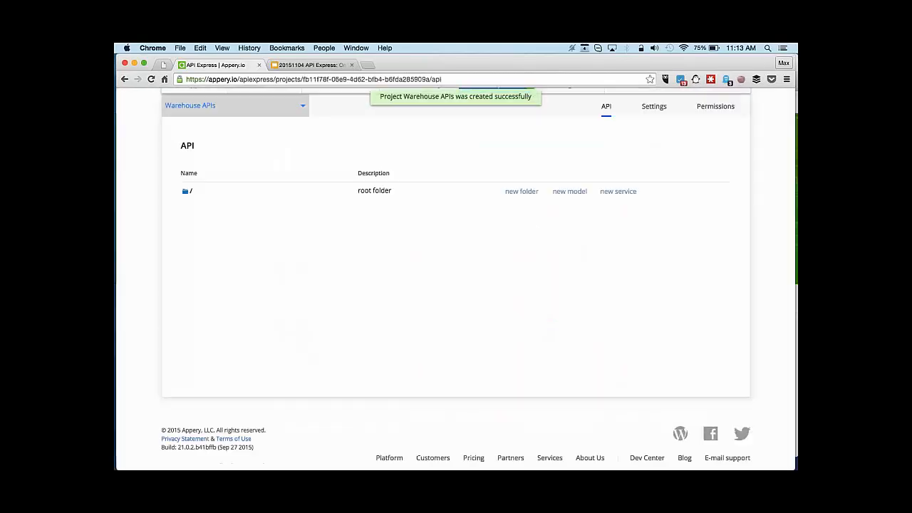
scroll(581, 271, up, 3)
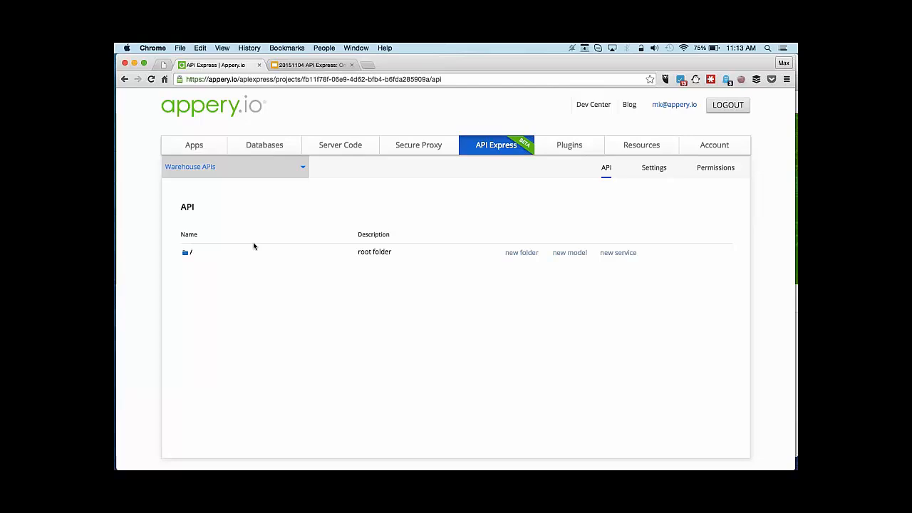
Start a new model named 'warehouse' described as 'APIs to access the warehouse database'.
click(574, 255)
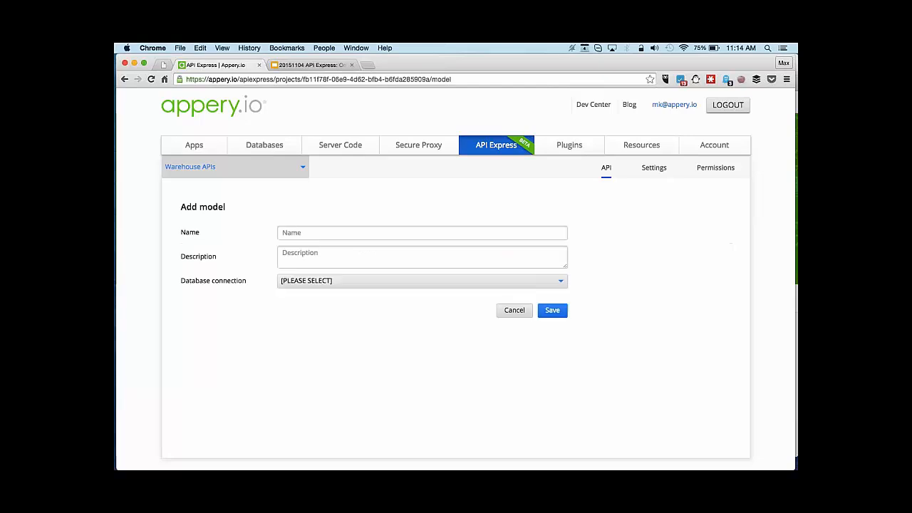
click(452, 238)
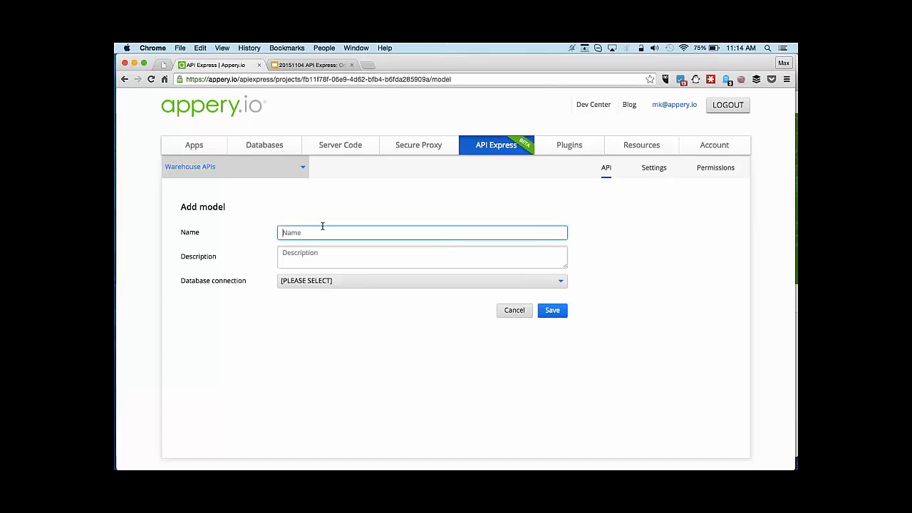
text(warehoiuse)
key(BackSpace)
key(BackSpace)
key(BackSpace)
key(BackSpace)
key(BackSpace)
text(house)
click(324, 257)
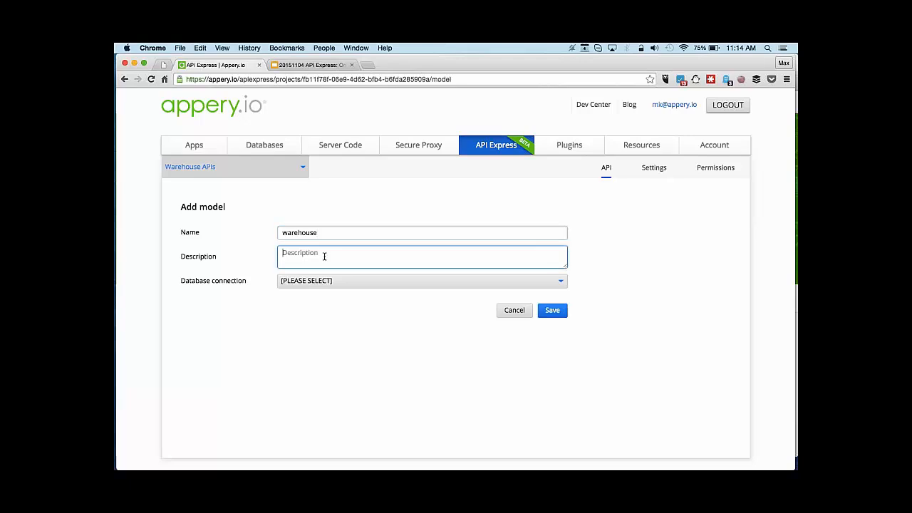
text(APIs to access the warehouse database)
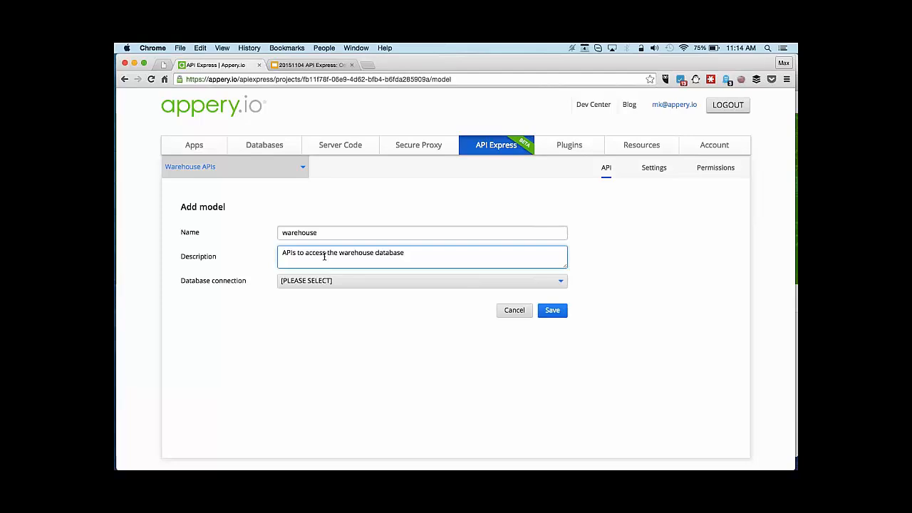
Base the model on My Connection's warehouse table and save it.
click(338, 282)
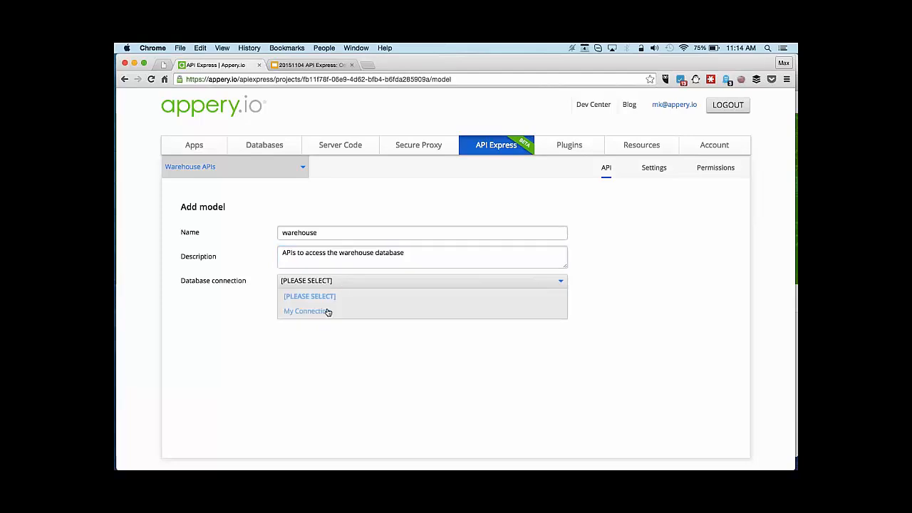
click(328, 311)
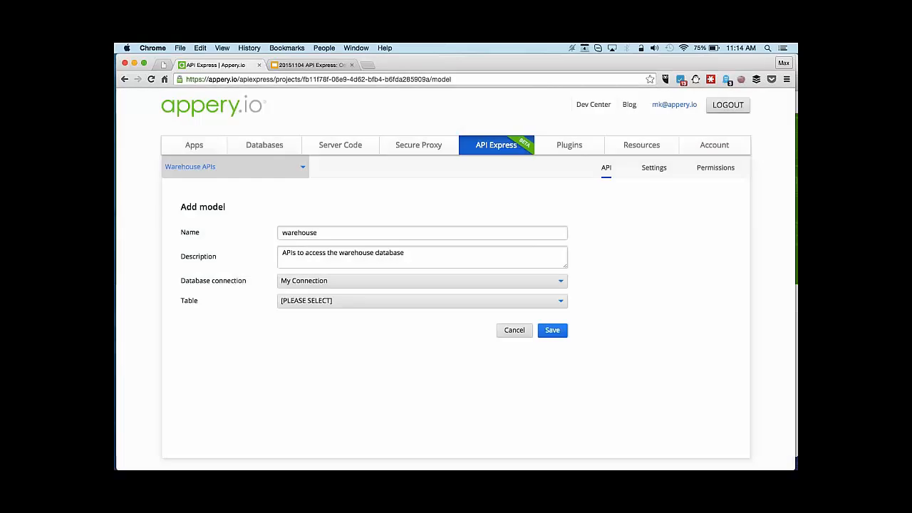
click(352, 305)
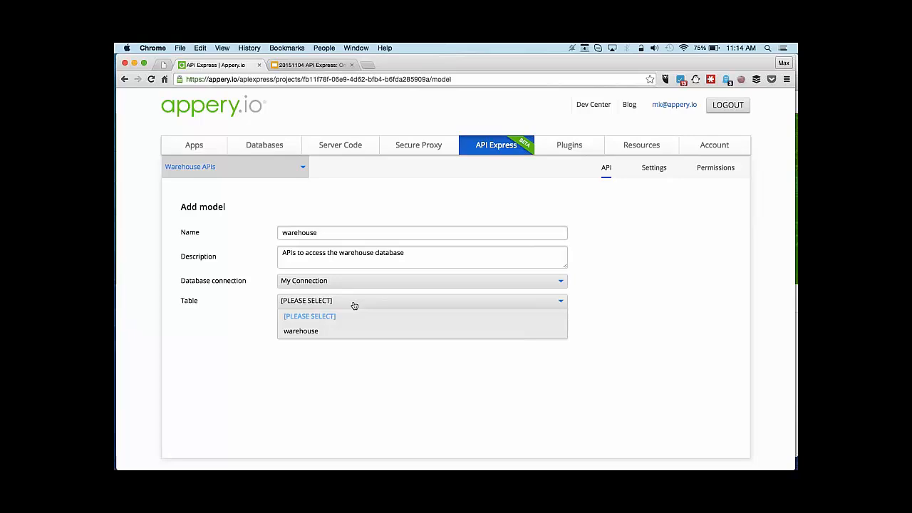
click(320, 331)
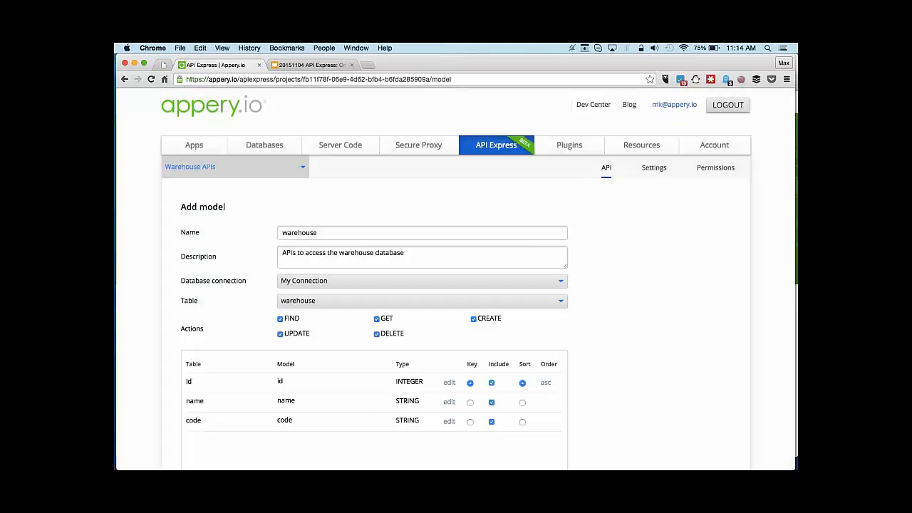
scroll(633, 290, down, 3)
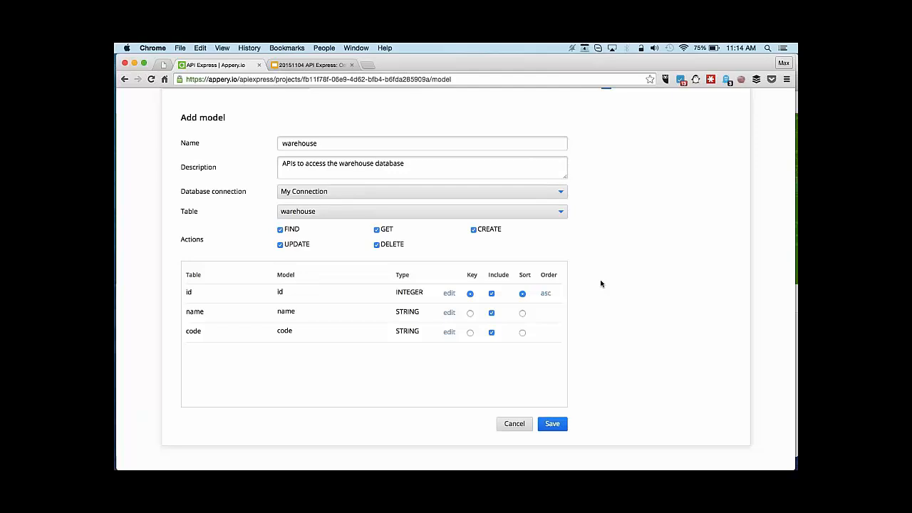
click(554, 424)
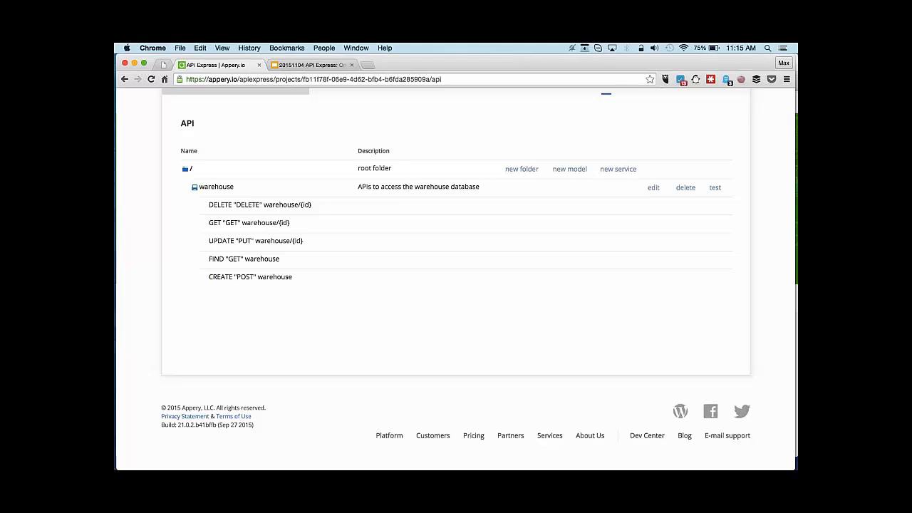
Run the warehouse FIND test with the sample payload fields cleared.
click(715, 188)
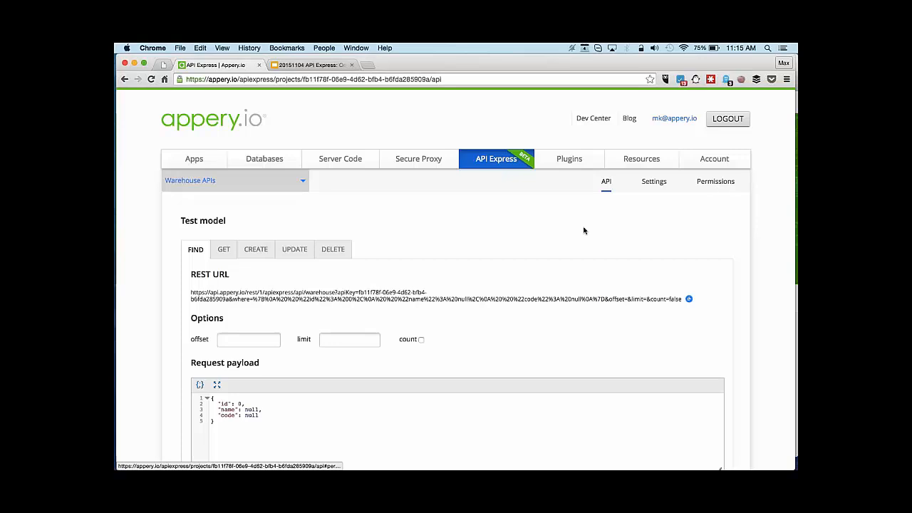
scroll(584, 228, down, 3)
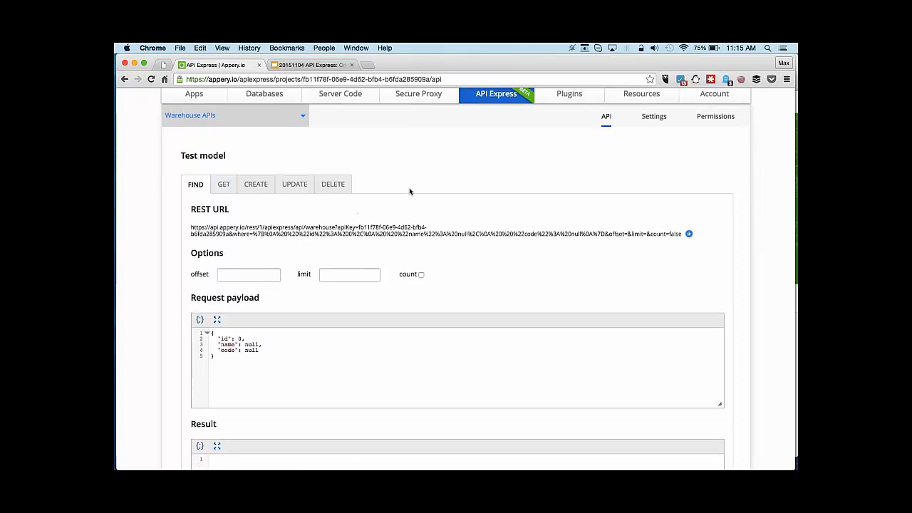
scroll(409, 190, down, 3)
drag(217, 252, 263, 262)
key(BackSpace)
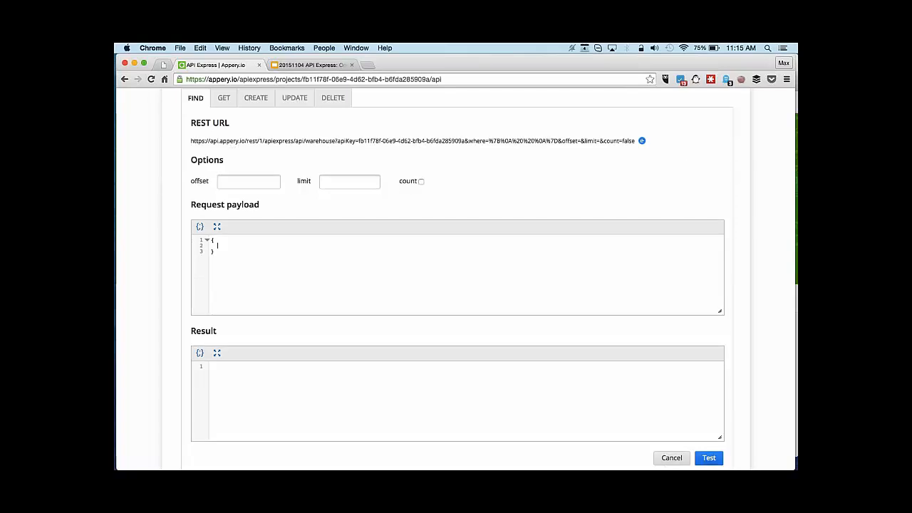
click(709, 458)
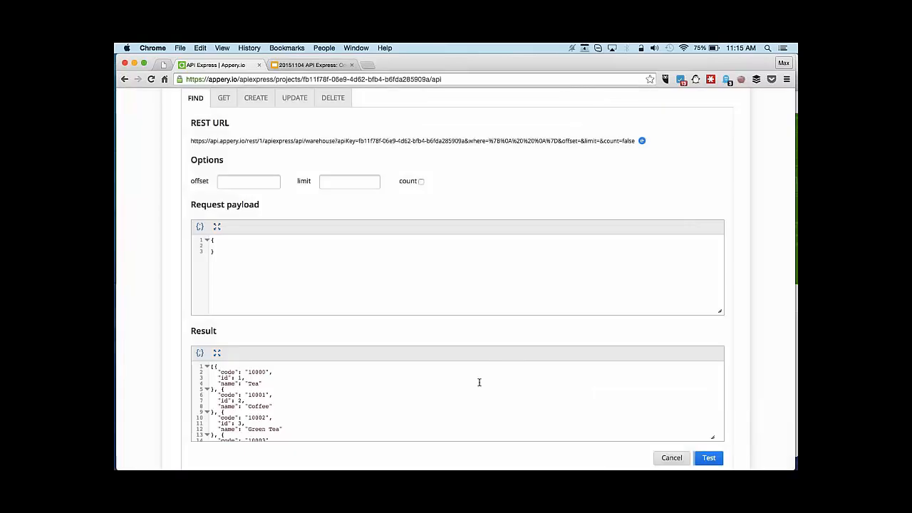
Select and copy the FIND request's REST URL for use in the second browser tab.
scroll(480, 381, down, 8)
scroll(342, 292, up, 3)
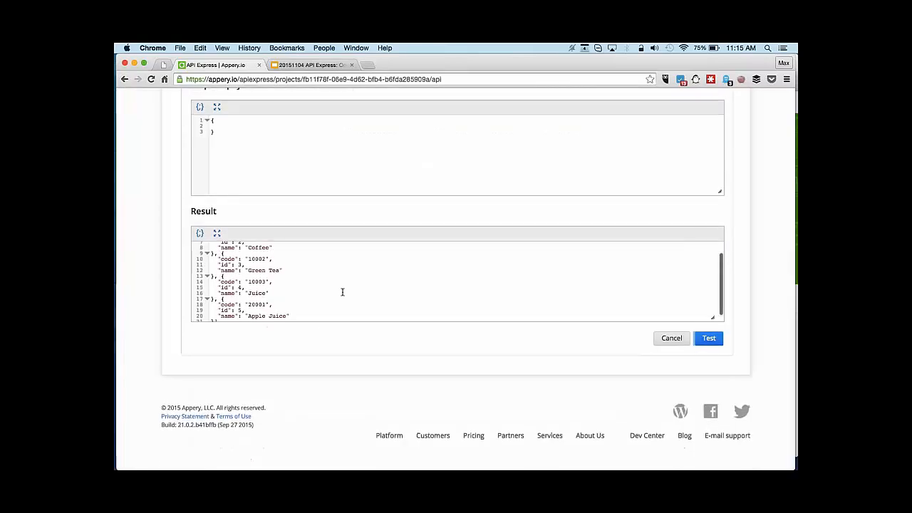
scroll(389, 258, up, 3)
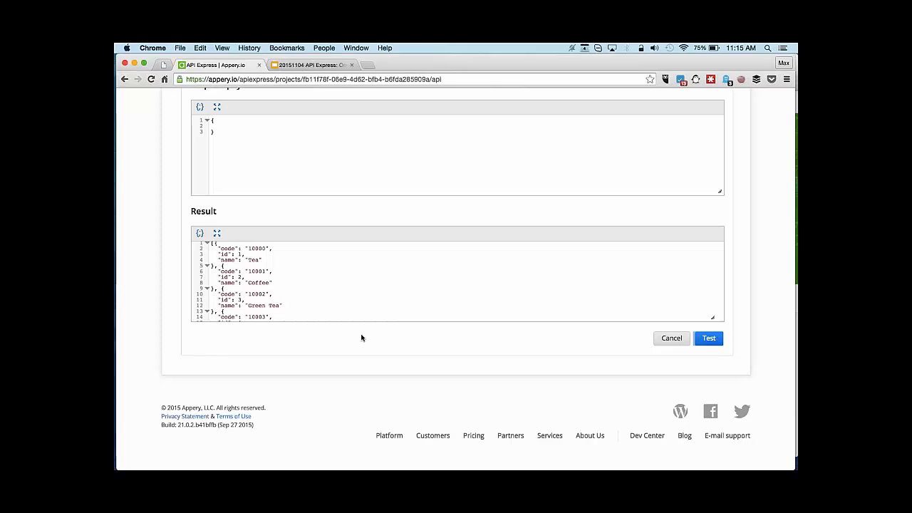
scroll(361, 338, up, 3)
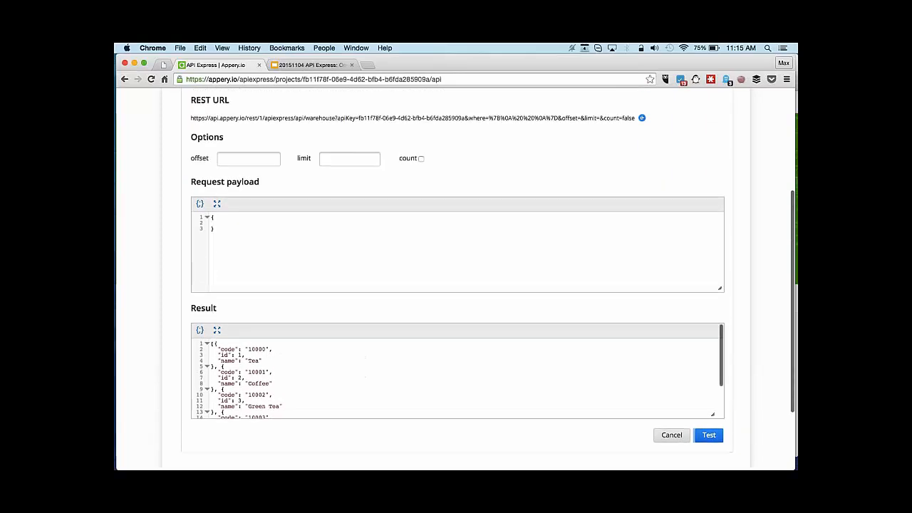
scroll(509, 202, up, 1)
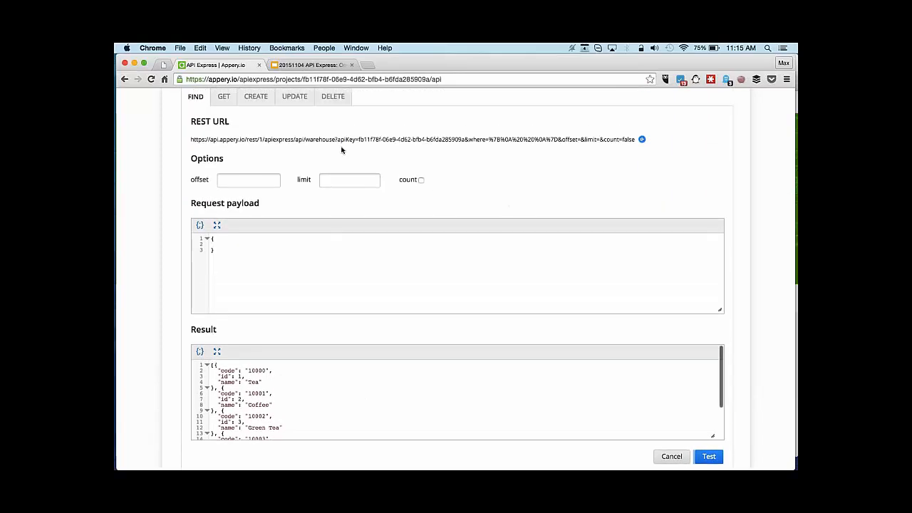
drag(190, 140, 635, 139)
key(super+c)
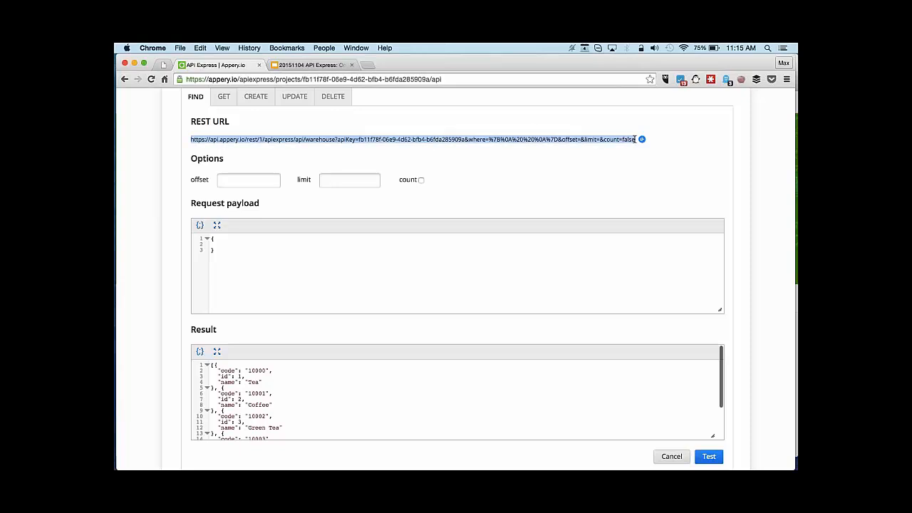
click(306, 65)
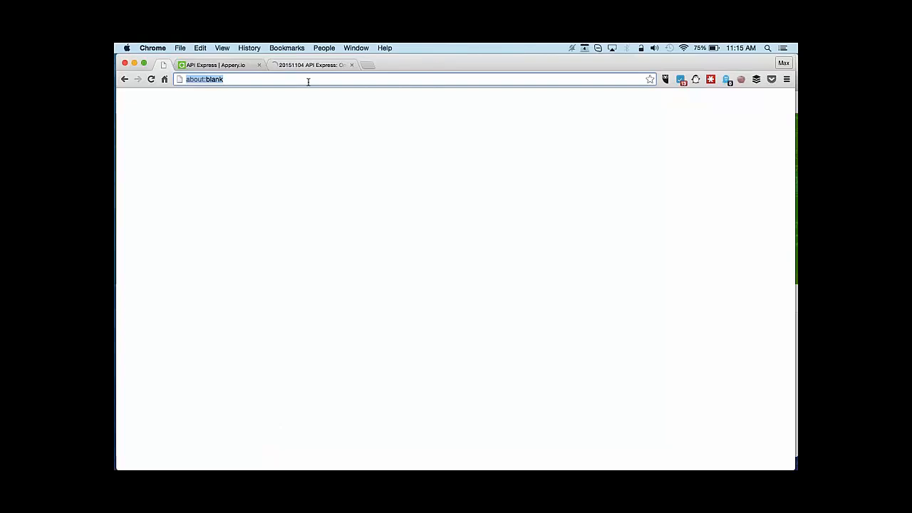
Load the copied REST URL in the second tab to see the five drinks as raw JSON.
key(super+v)
key(Return)
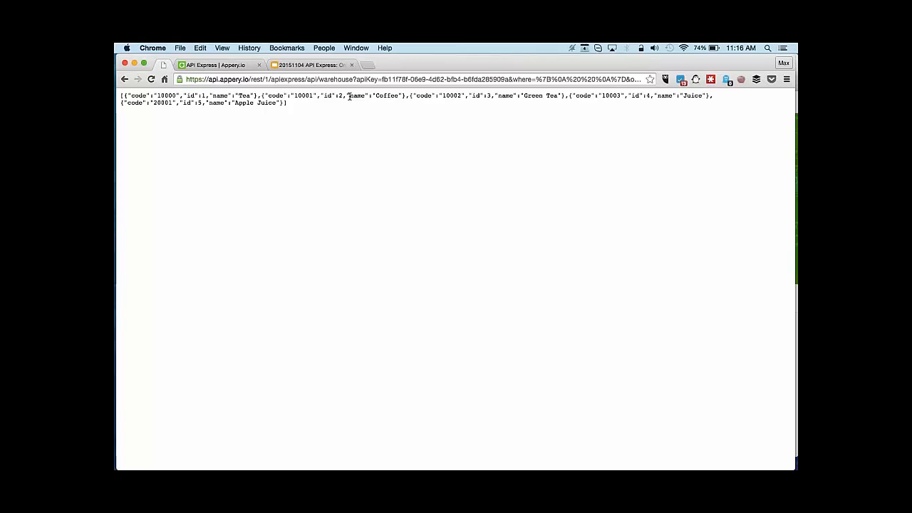
click(235, 65)
click(750, 331)
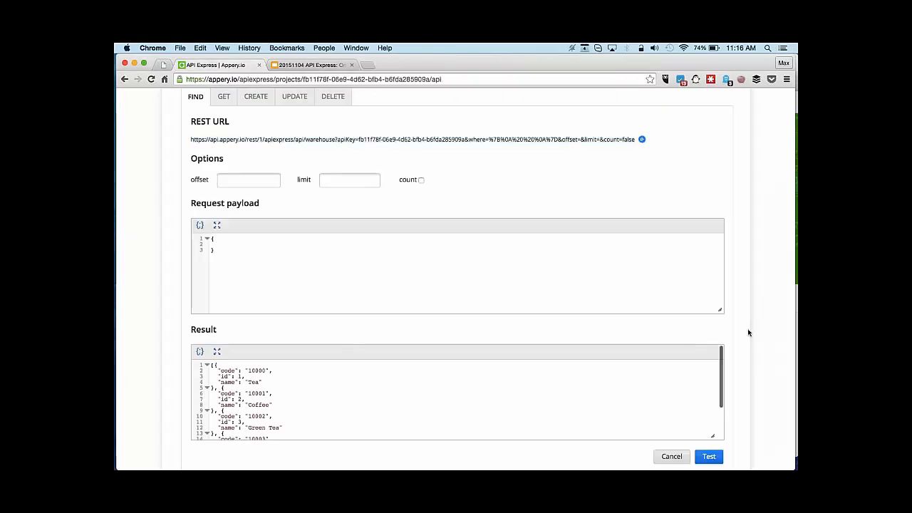
scroll(742, 363, down, 1)
scroll(742, 363, up, 5)
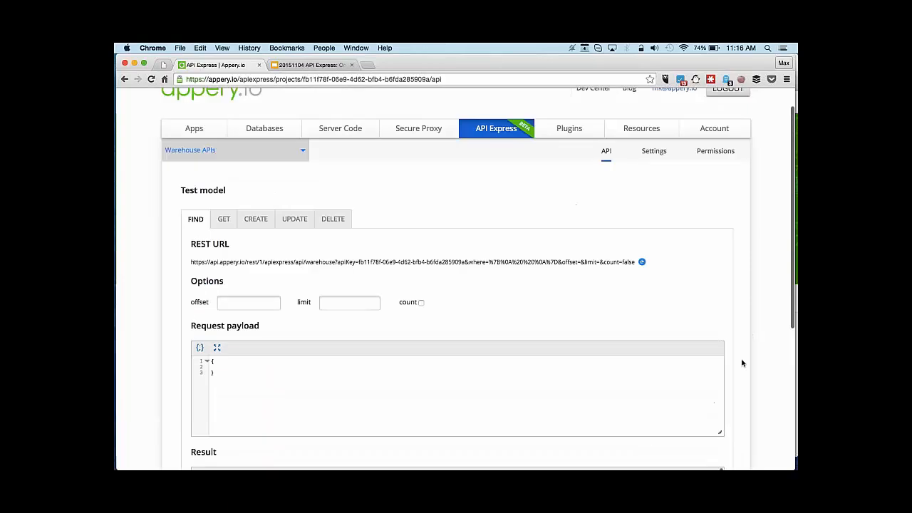
scroll(741, 363, down, 2)
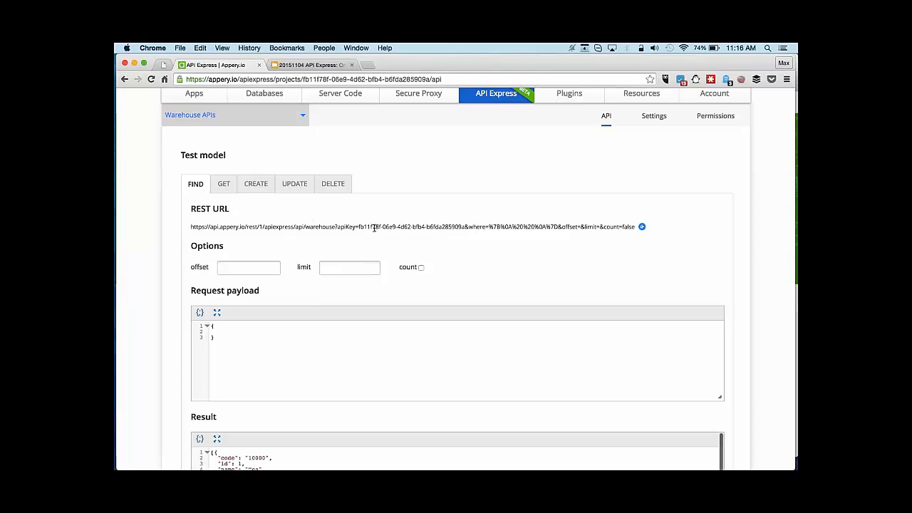
drag(358, 226, 463, 225)
click(490, 254)
Allow only authenticated users to call REST, using My Security Provider.
click(654, 118)
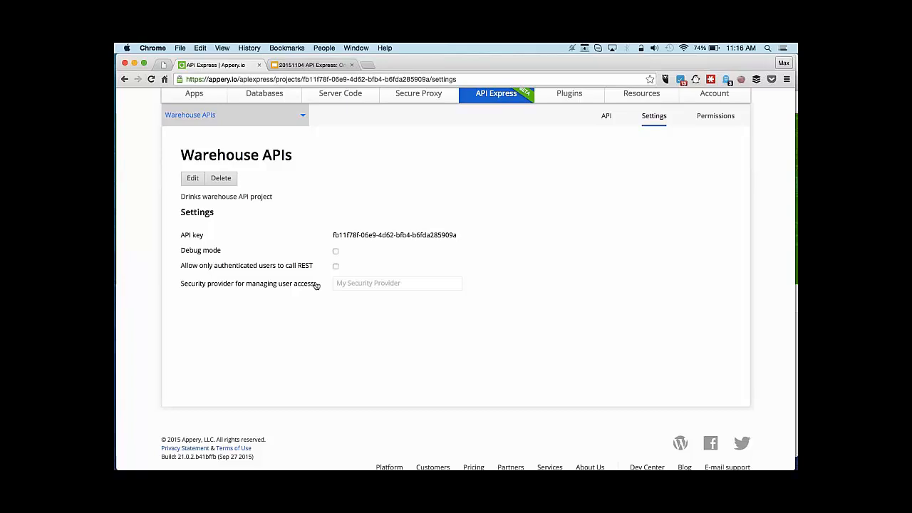
click(336, 268)
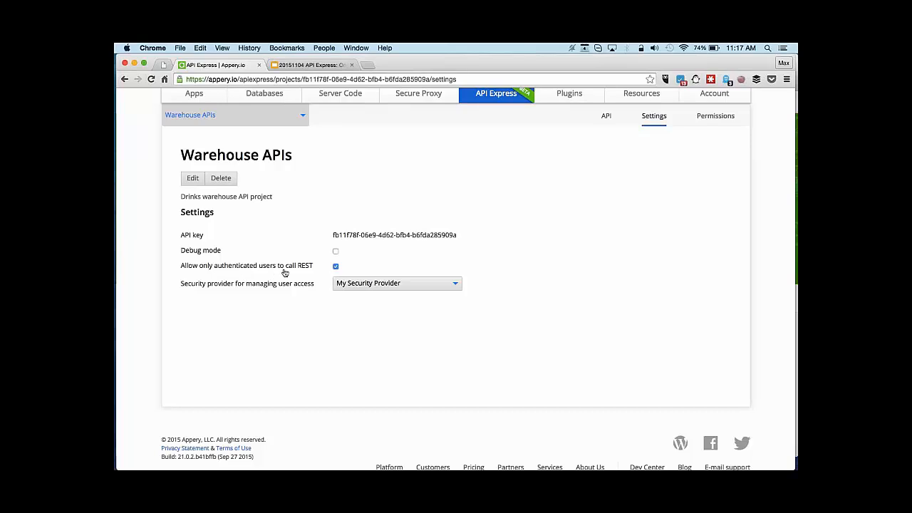
click(458, 285)
click(523, 279)
scroll(595, 267, up, 3)
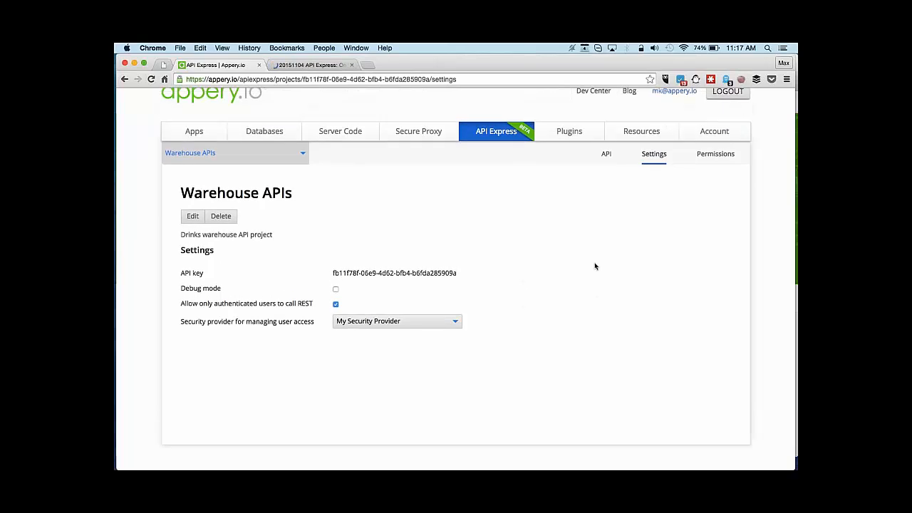
click(642, 134)
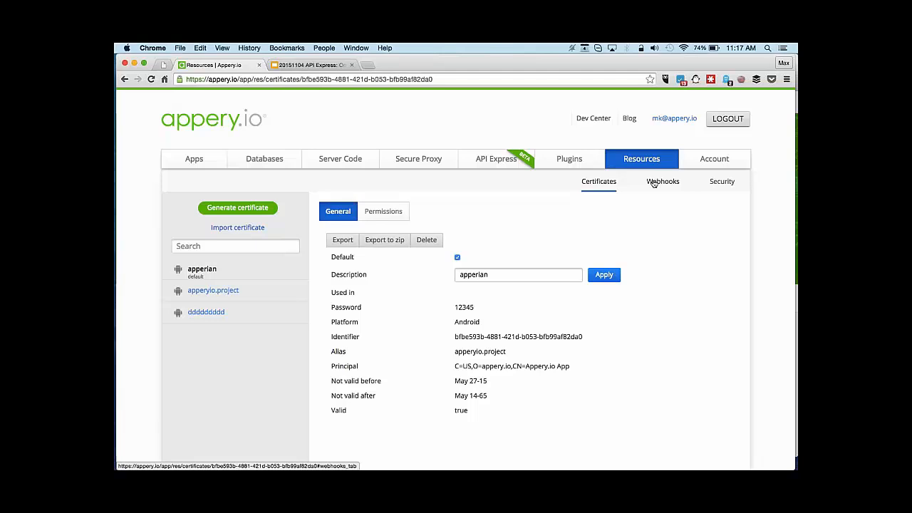
Add a security provider named 'Webinar Security Provider' of type Appery.io Database Security.
click(721, 182)
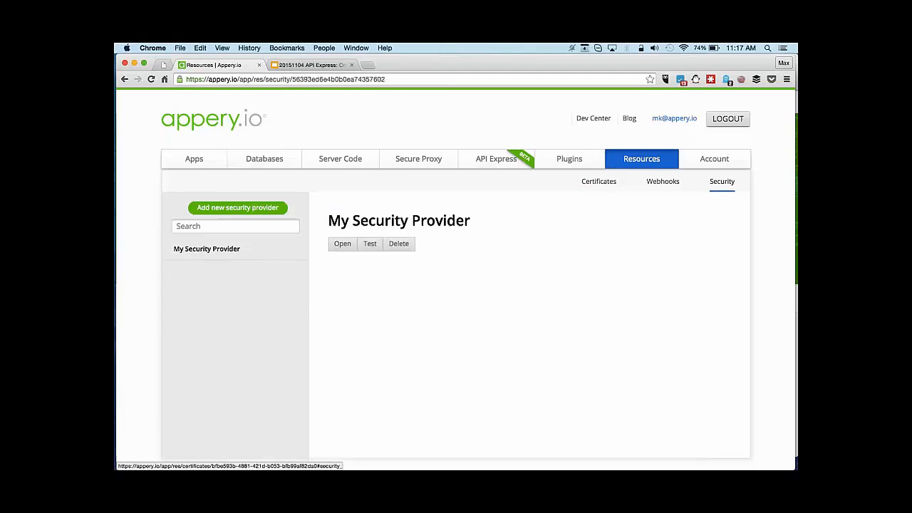
click(249, 211)
click(388, 252)
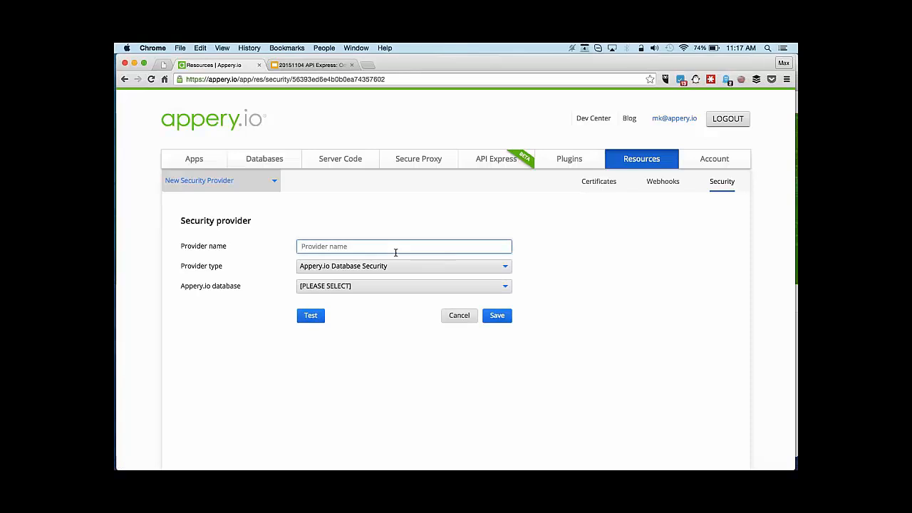
text(Webinar Security P)
click(419, 269)
click(418, 268)
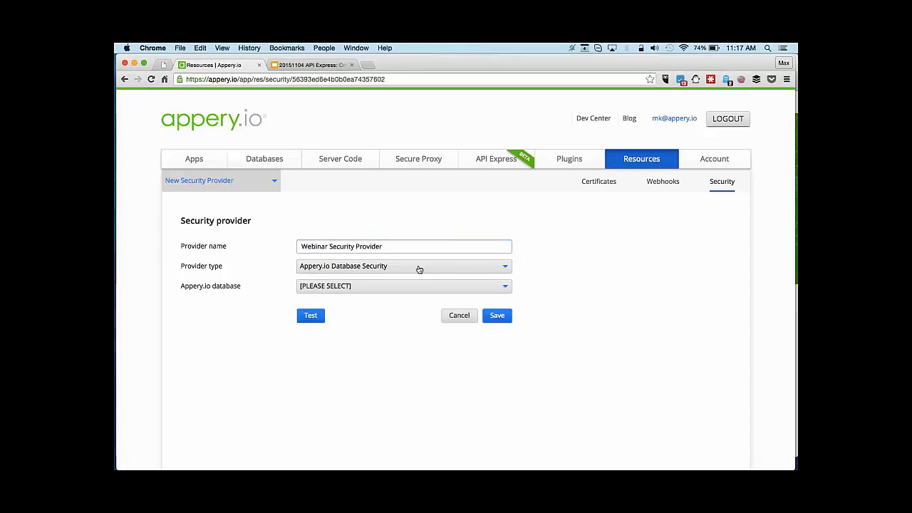
click(399, 267)
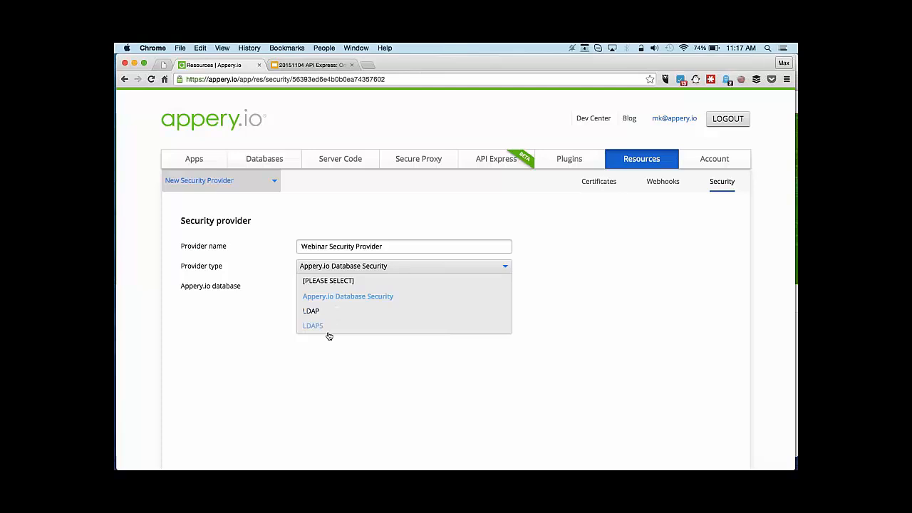
click(372, 379)
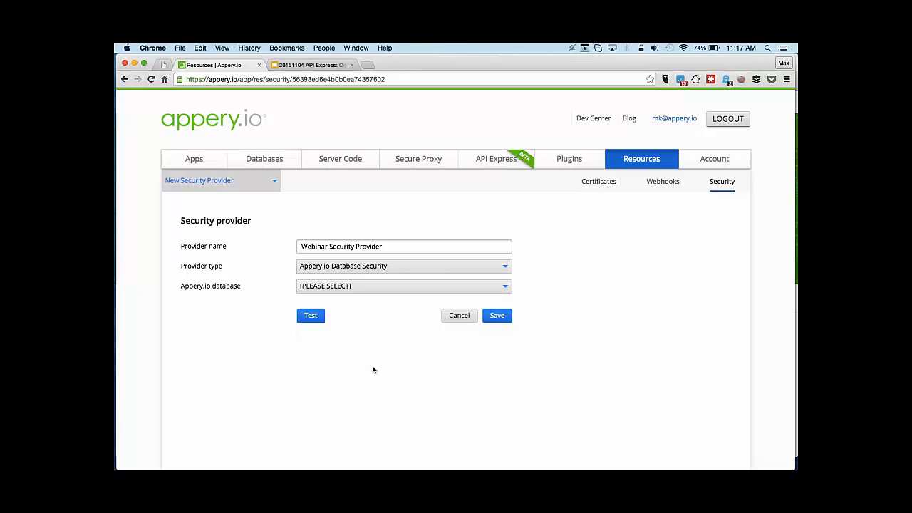
right_click(267, 161)
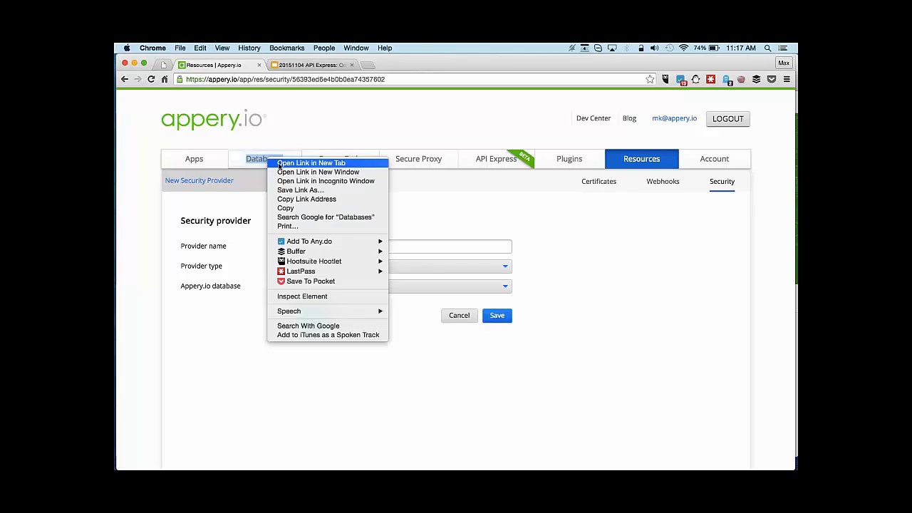
In a new Databases tab, create the database 'WebinarAPIExpress_db'.
click(300, 163)
click(304, 65)
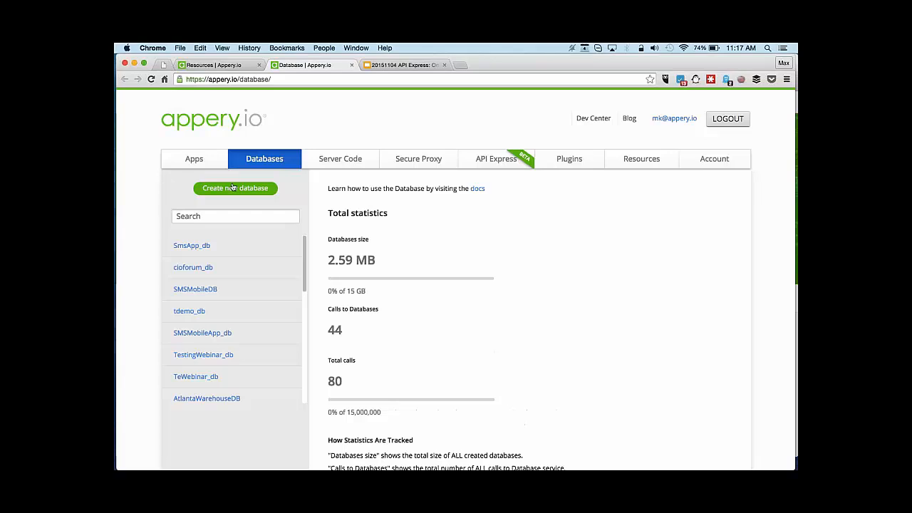
click(235, 188)
text(We)
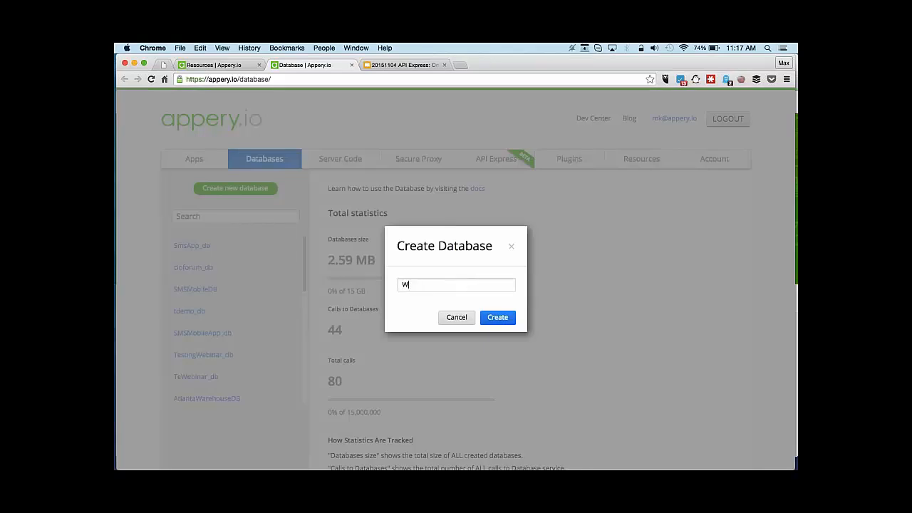
text(bi)
key(BackSpace)
key(BackSpace)
text(ebinaraPIxpress_db)
click(482, 317)
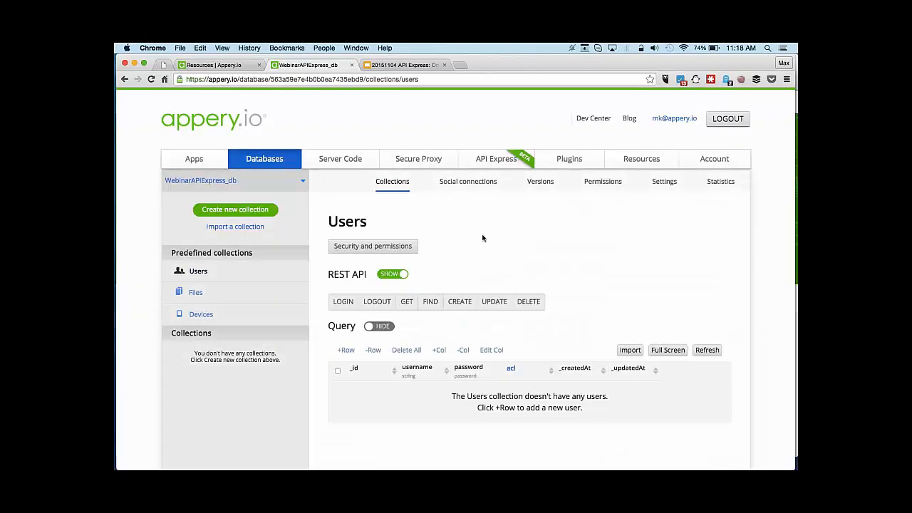
Add a first user row to the Users collection with a username and password.
scroll(230, 206, down, 3)
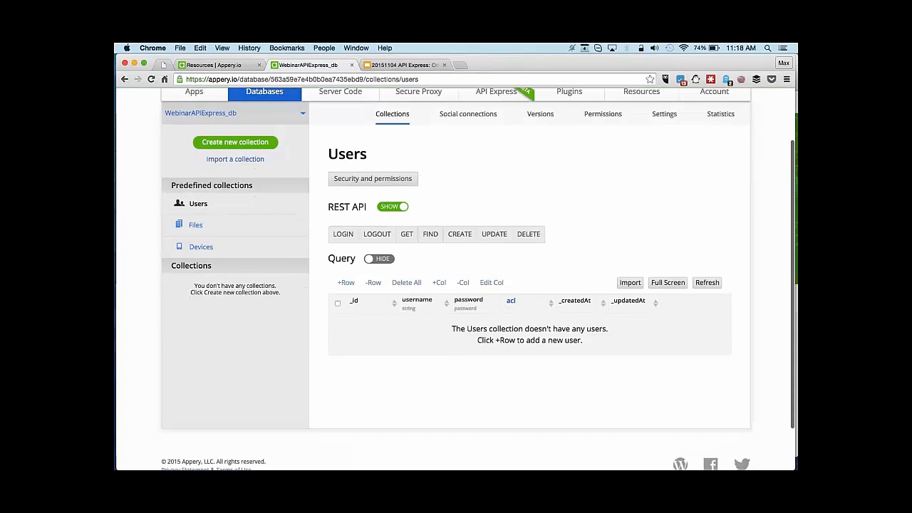
click(237, 207)
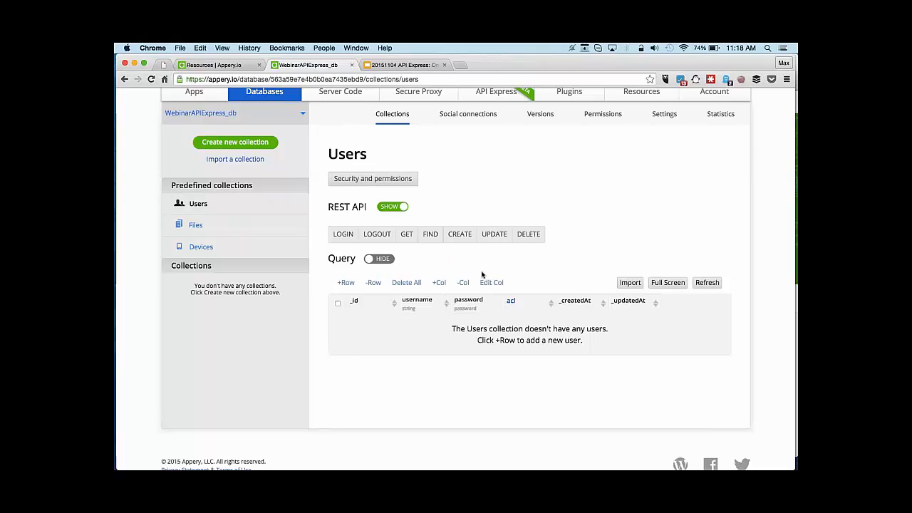
click(346, 282)
click(424, 323)
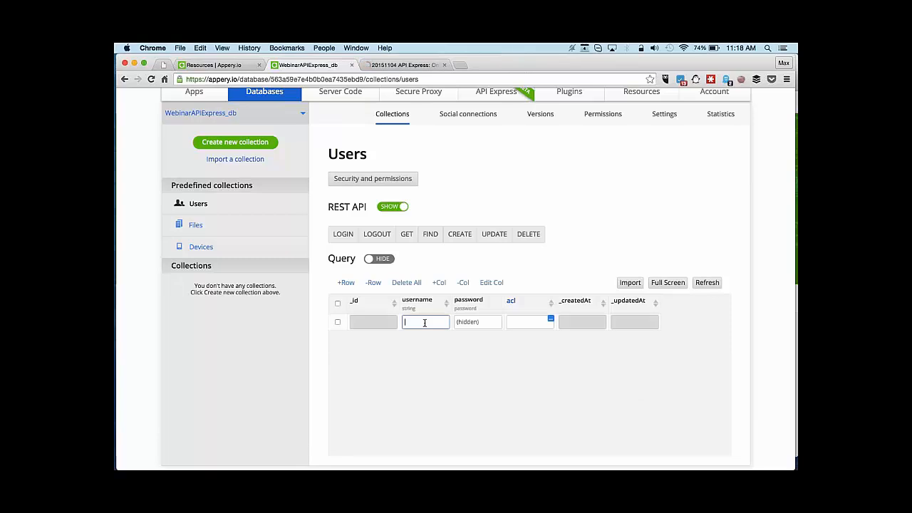
text(max)
click(471, 321)
text(123)
key(Return)
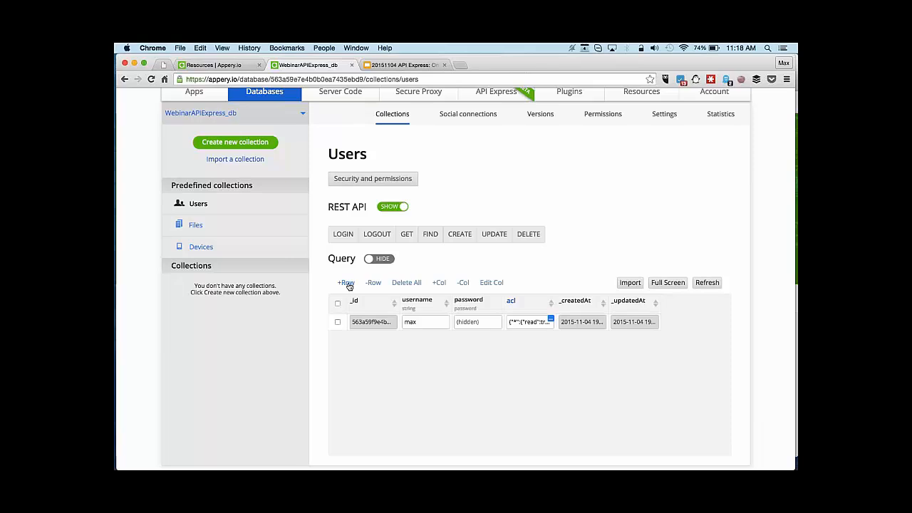
Add a second user row with its own username and password.
click(347, 284)
click(425, 322)
text(charl)
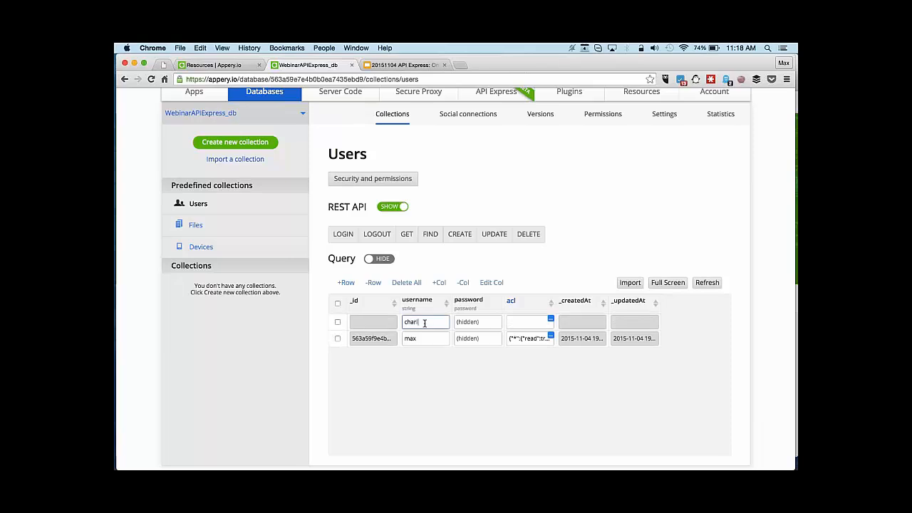
text(ey)
key(Tab)
text(123)
key(Return)
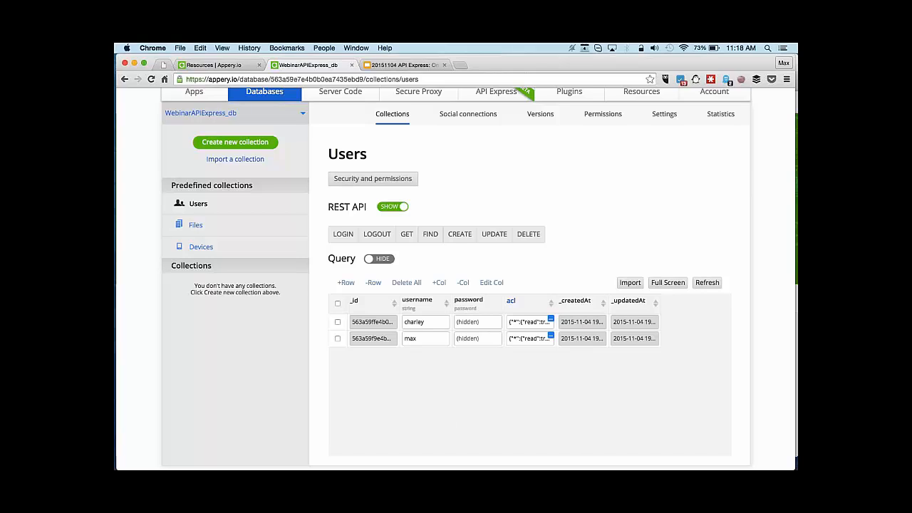
scroll(477, 265, down, 1)
scroll(477, 265, up, 2)
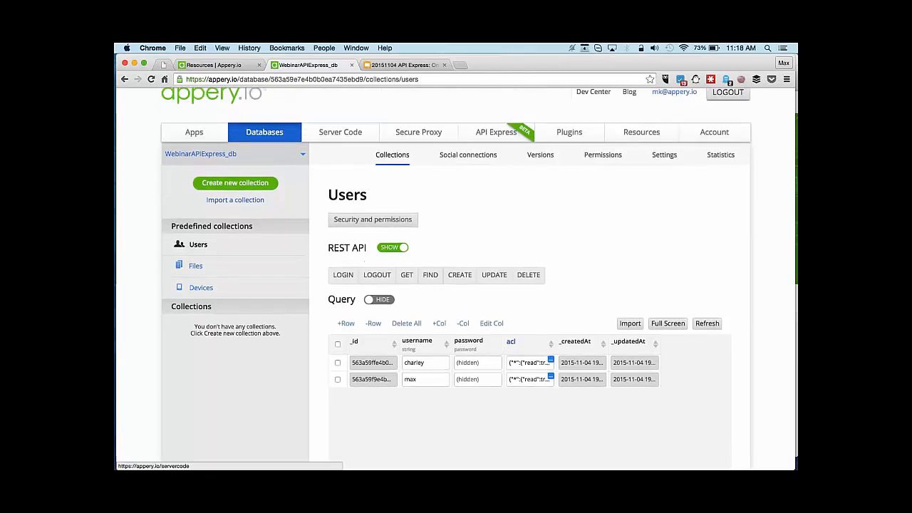
Discard the unfinished form and start a new security provider named 'Webinar Security Provider'.
click(228, 65)
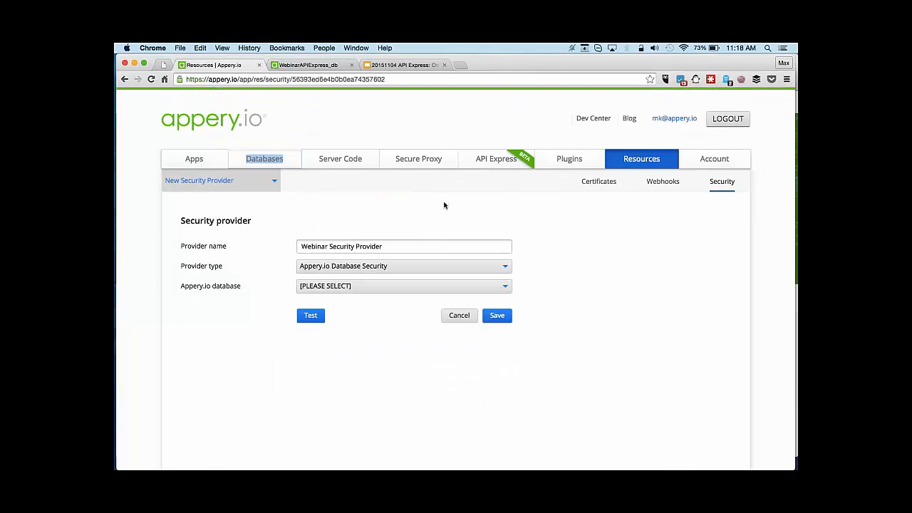
click(460, 317)
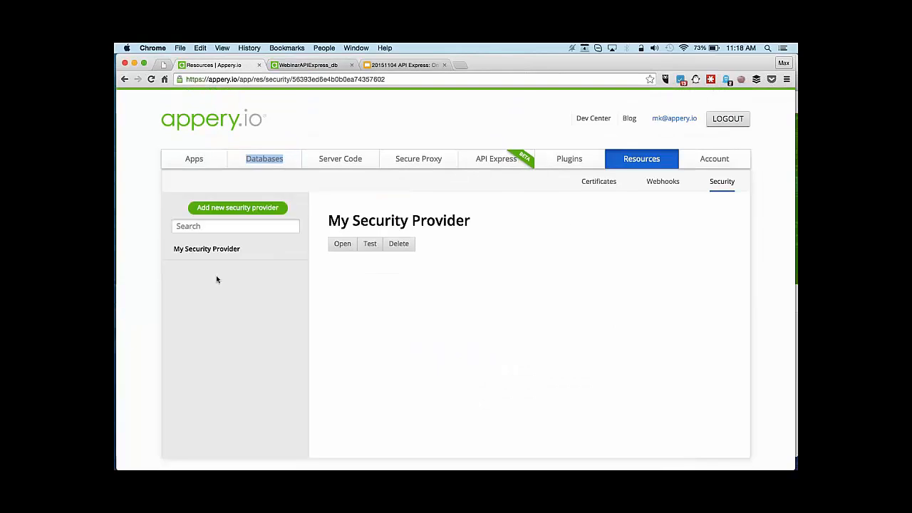
click(260, 212)
click(390, 247)
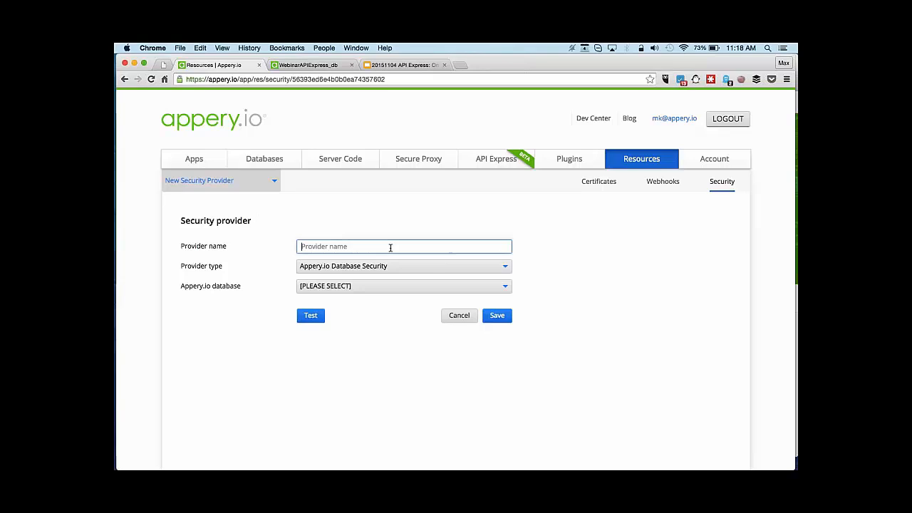
text(Webinar Security Provider)
Use Appery.io Database Security on WebinarAPIExpress_db, test the provider successfully, and save it.
click(405, 265)
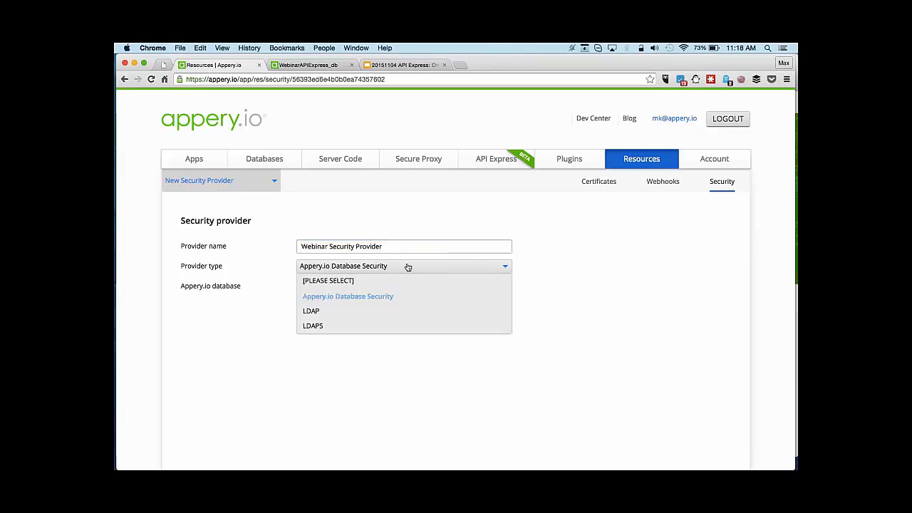
click(380, 296)
click(403, 286)
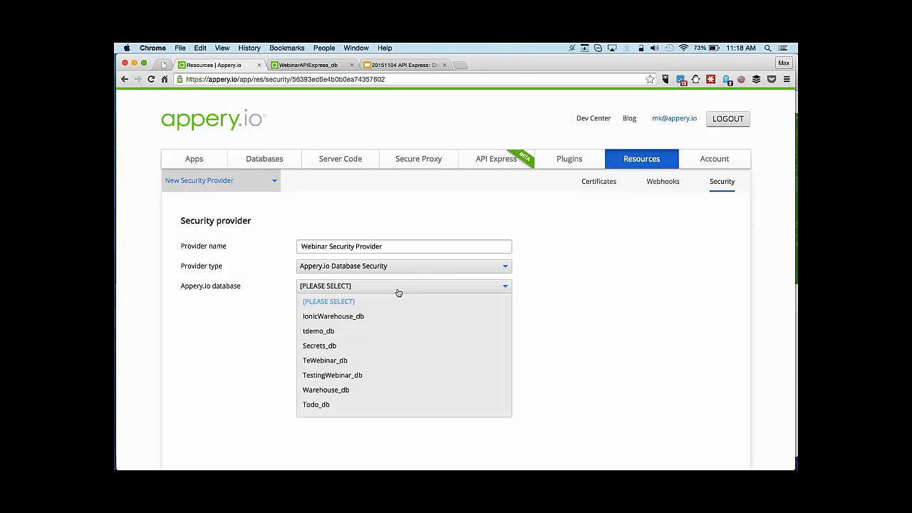
scroll(385, 312, down, 5)
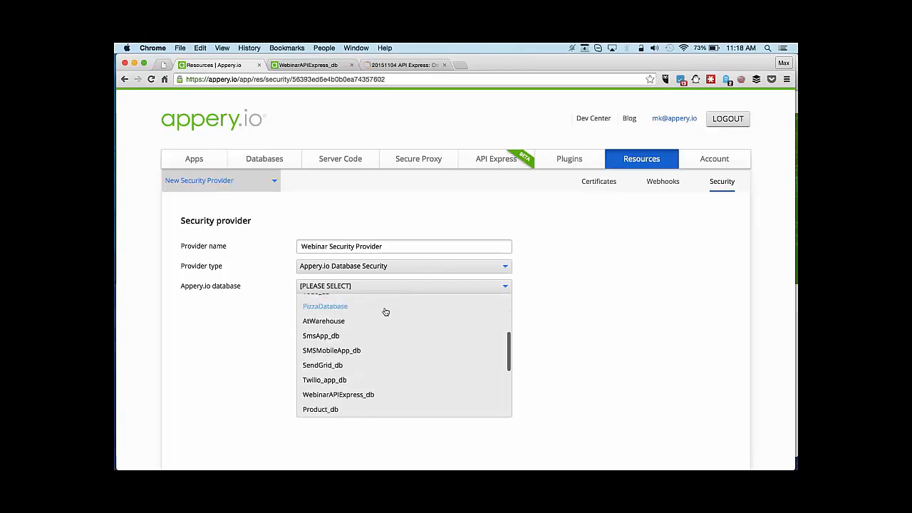
scroll(382, 311, down, 1)
click(361, 375)
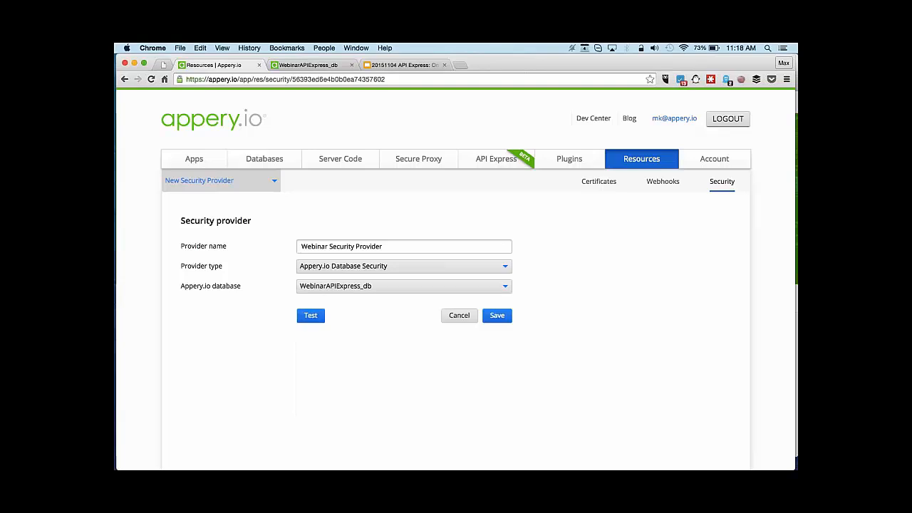
click(310, 315)
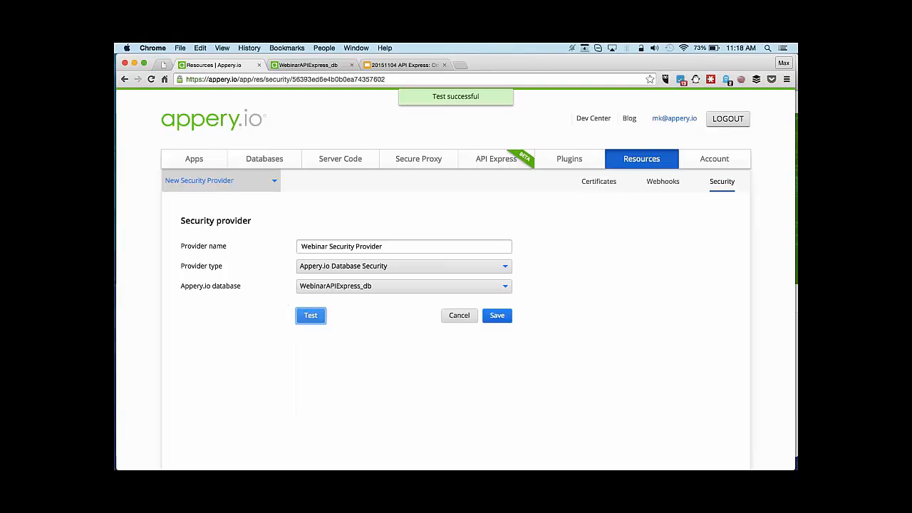
click(495, 316)
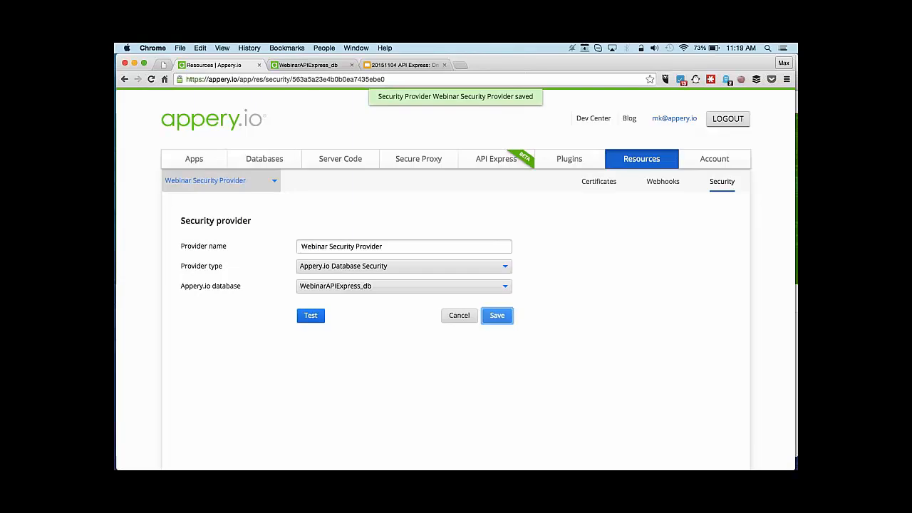
Check the new provider in the full security provider list, then go to API Express.
click(274, 181)
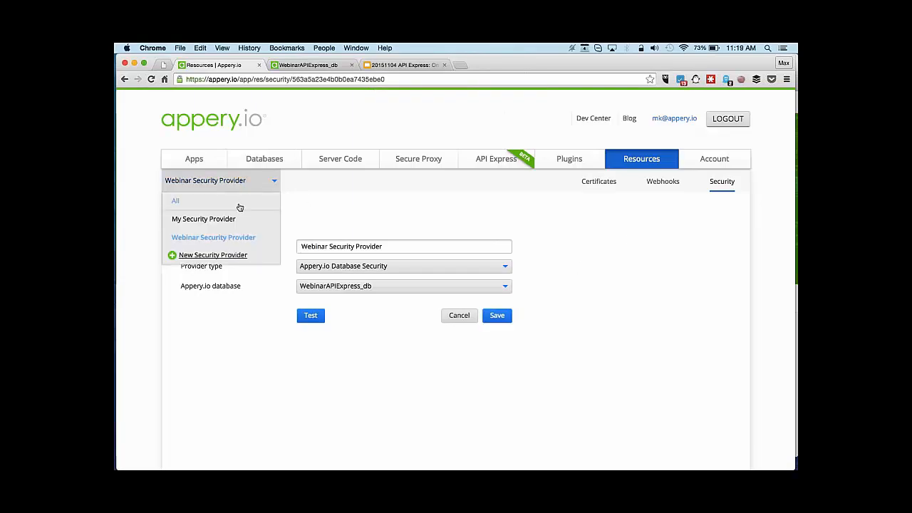
click(240, 205)
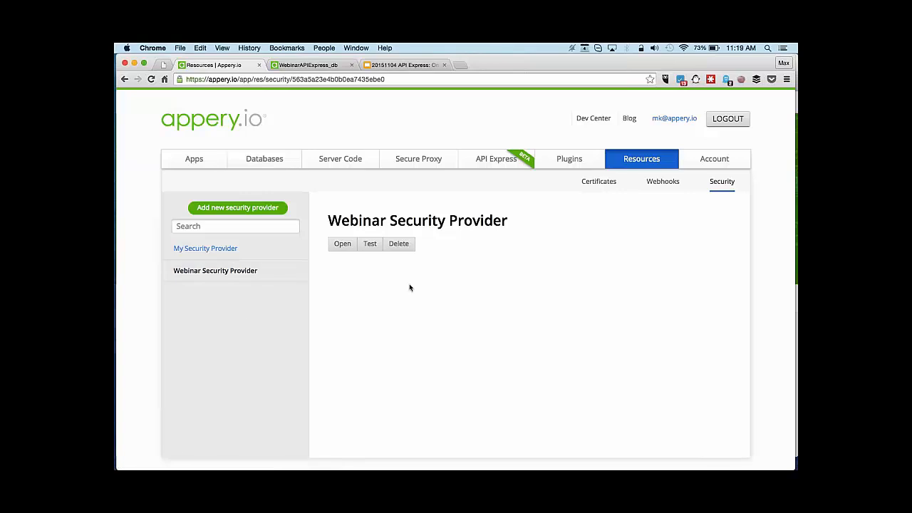
click(487, 159)
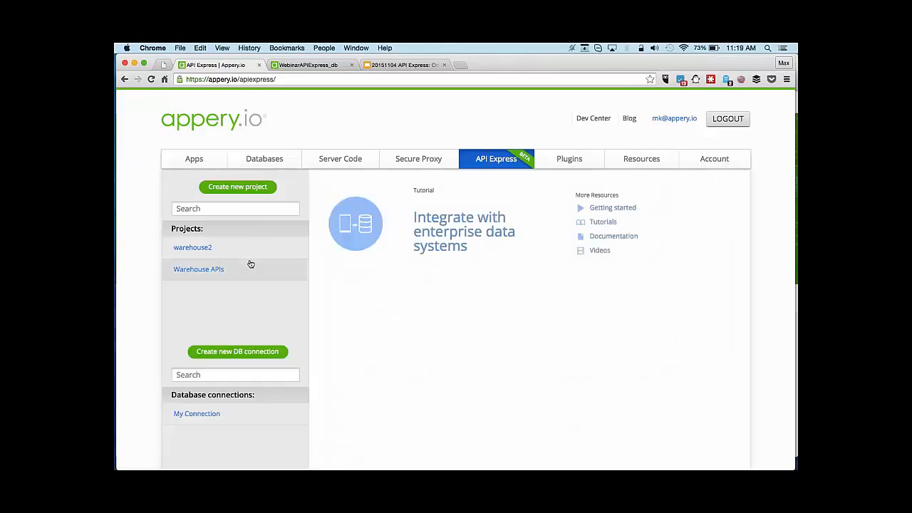
In Warehouse APIs settings, allow only authenticated users, with Webinar Security Provider managing access.
click(230, 274)
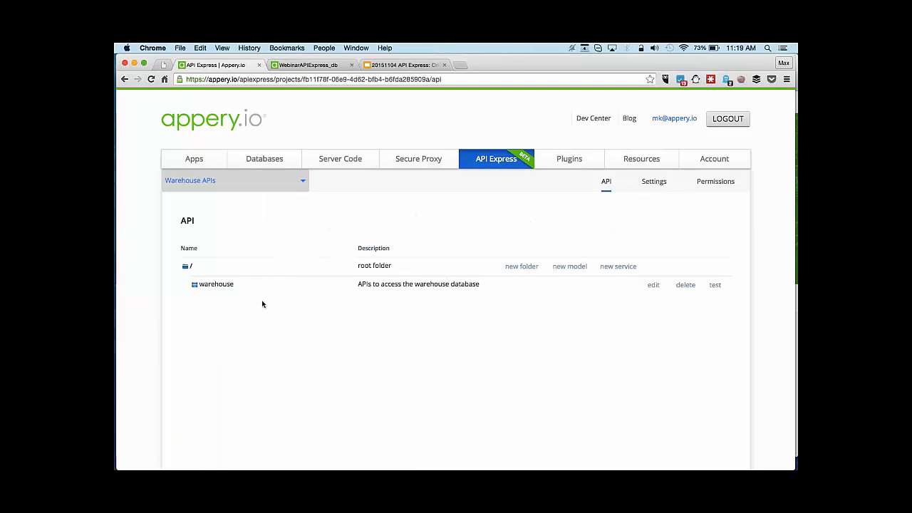
click(193, 286)
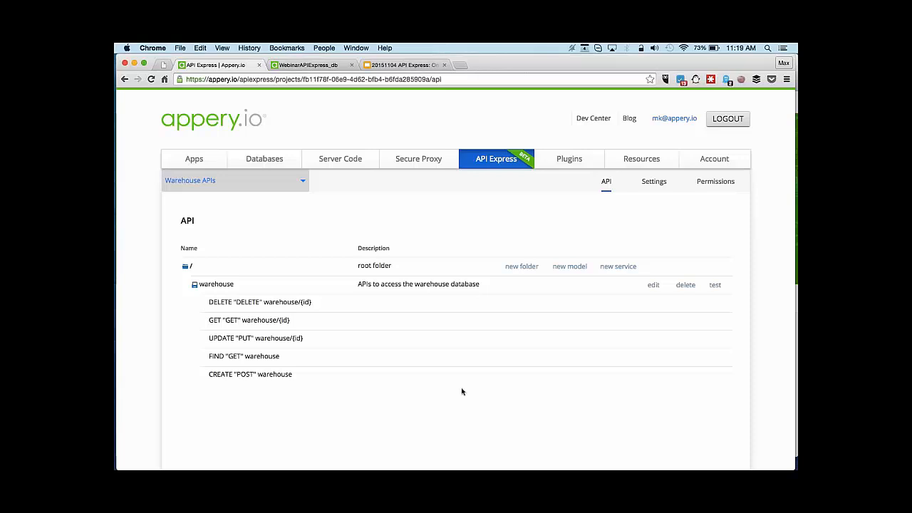
click(650, 182)
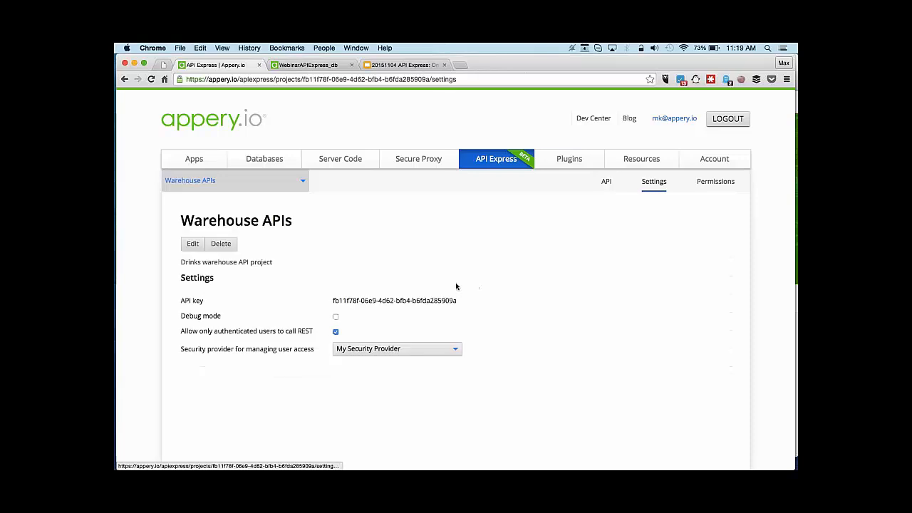
click(336, 332)
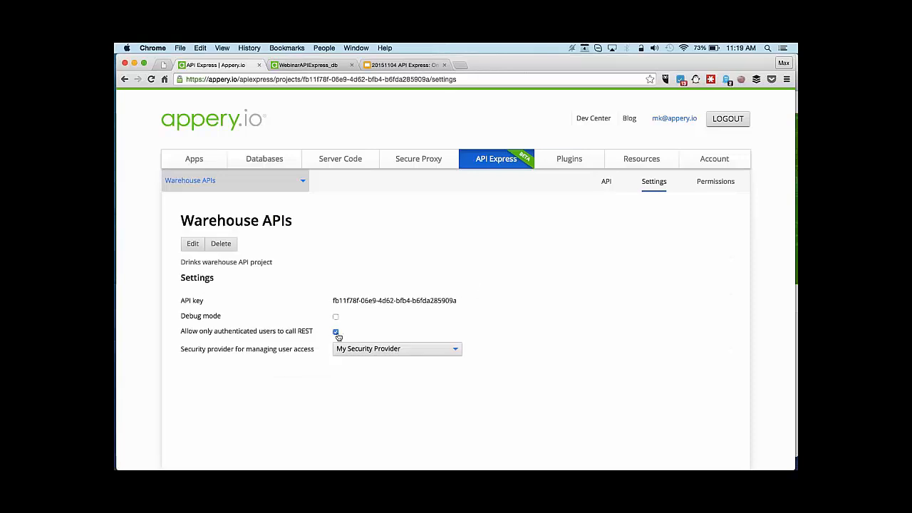
click(406, 351)
click(382, 380)
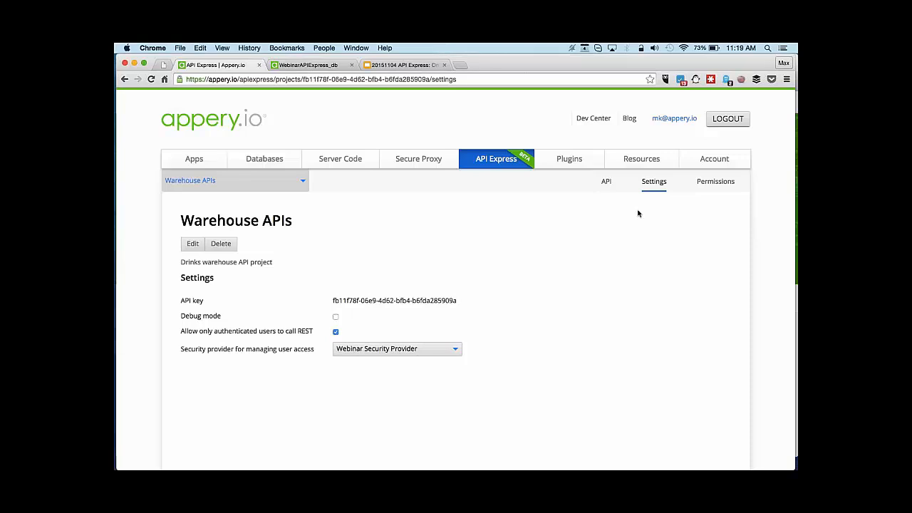
Clear the warehouse FIND request payload and run the test, which returns a FORBIDDEN session-token error.
click(604, 187)
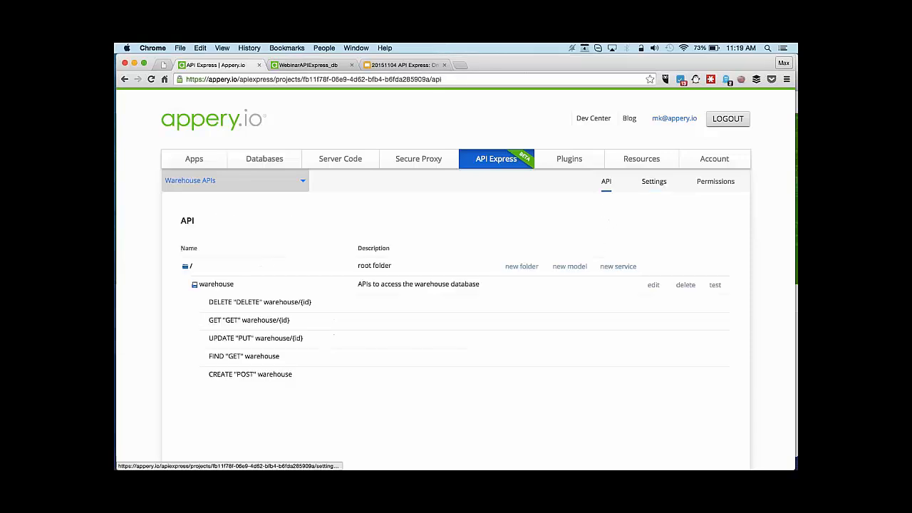
click(714, 285)
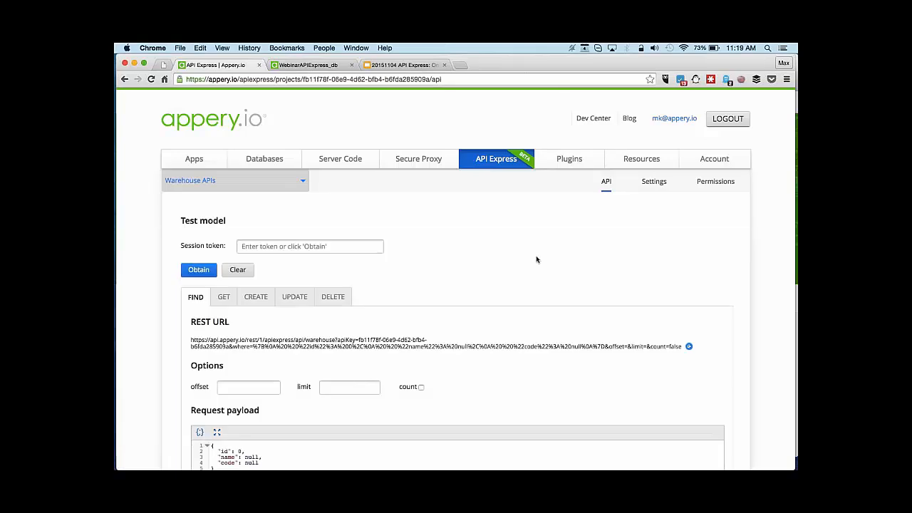
scroll(568, 238, down, 3)
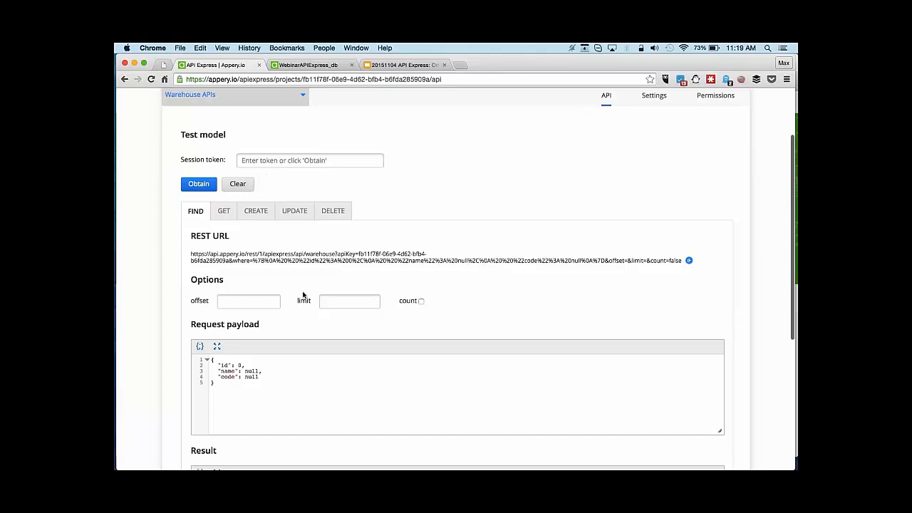
drag(217, 360, 270, 376)
key(BackSpace)
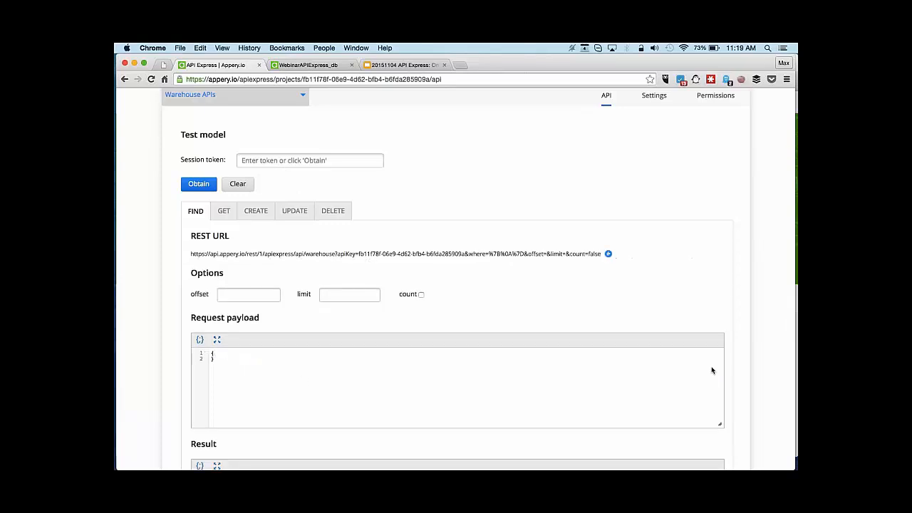
scroll(748, 367, down, 5)
click(708, 395)
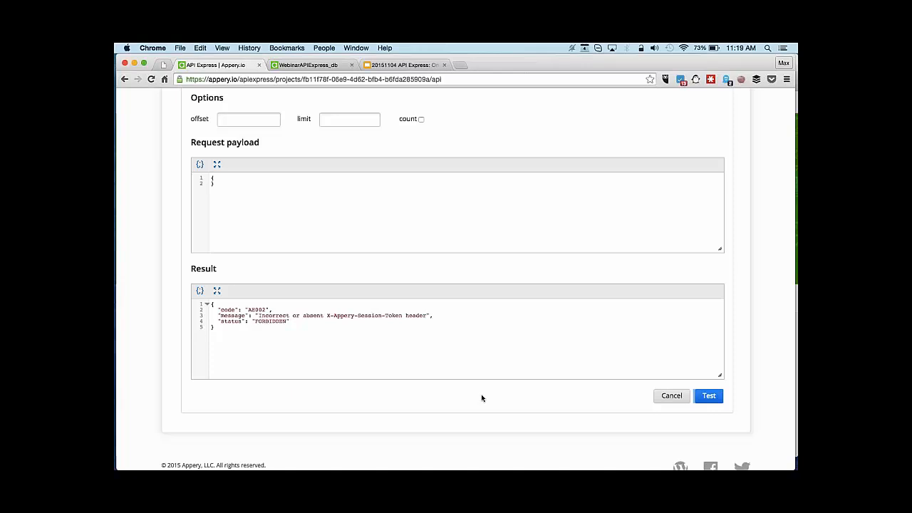
scroll(481, 397, up, 10)
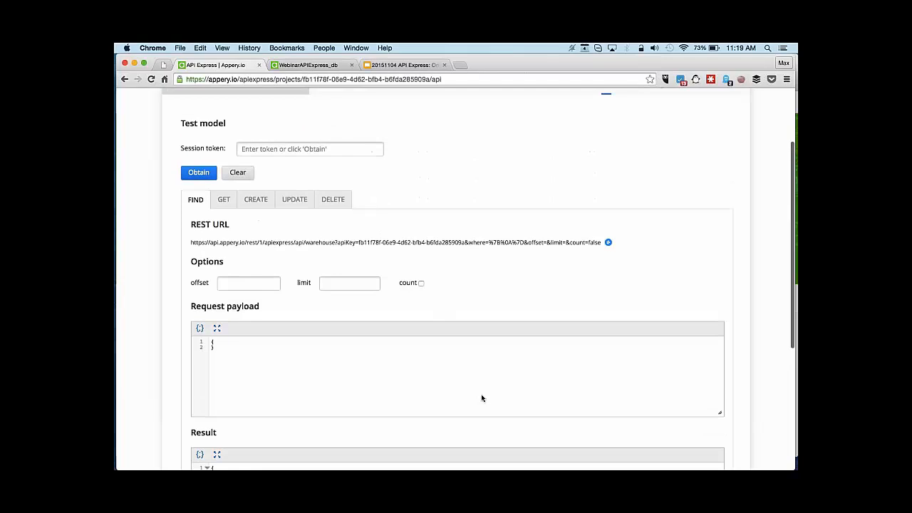
click(328, 226)
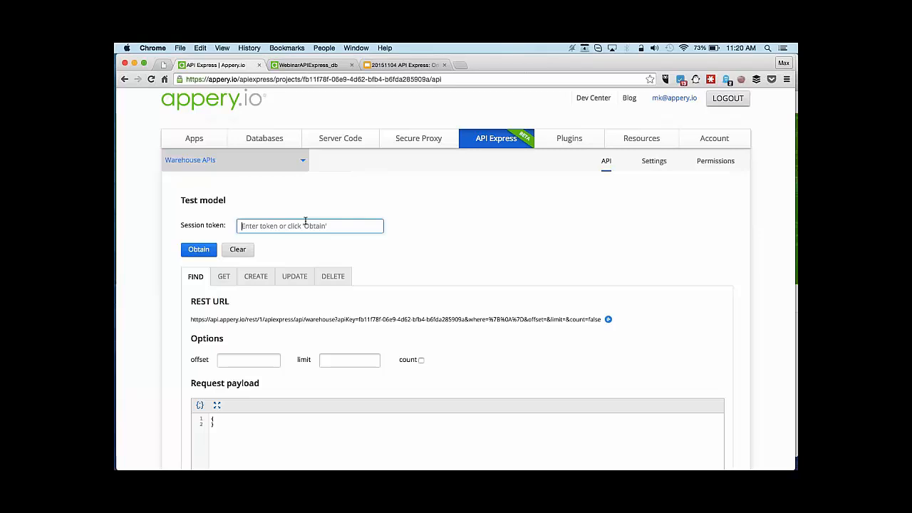
Get a session token with the user's credentials and rerun FIND to list Tea, Coffee, Green Tea.
click(198, 250)
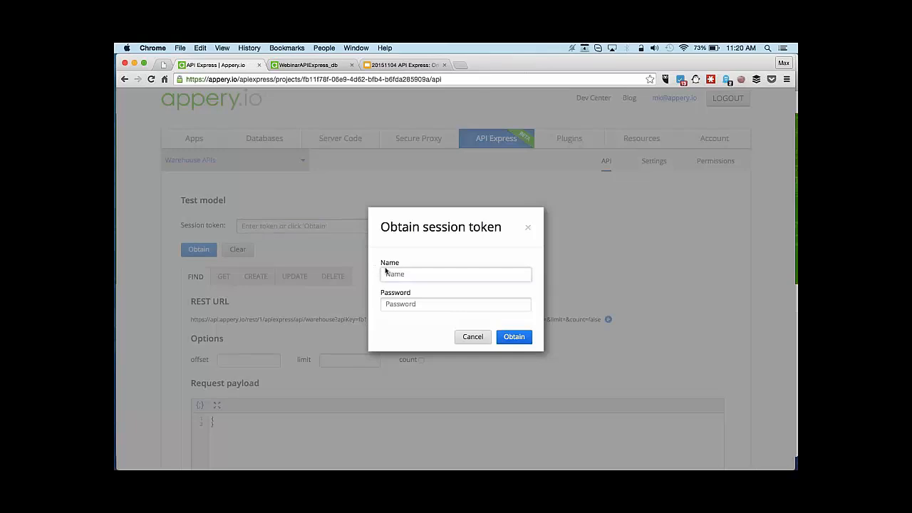
text(maxmax)
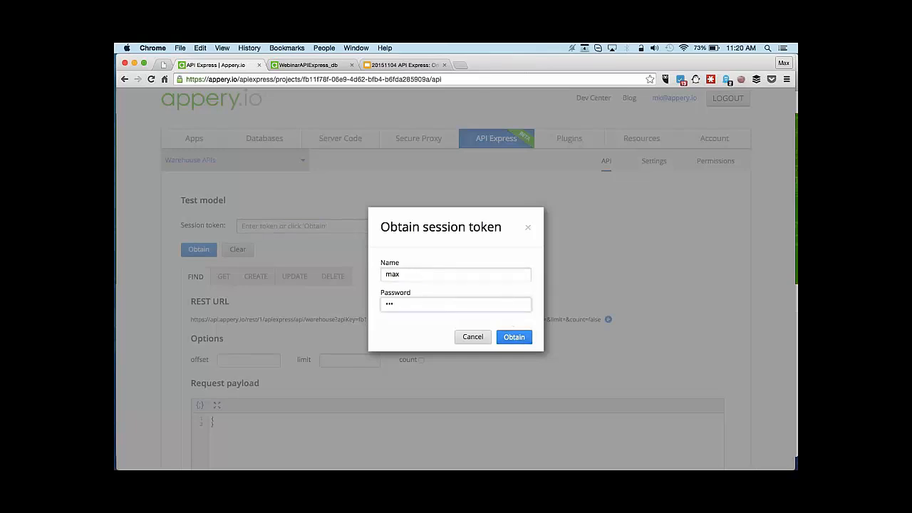
key(Return)
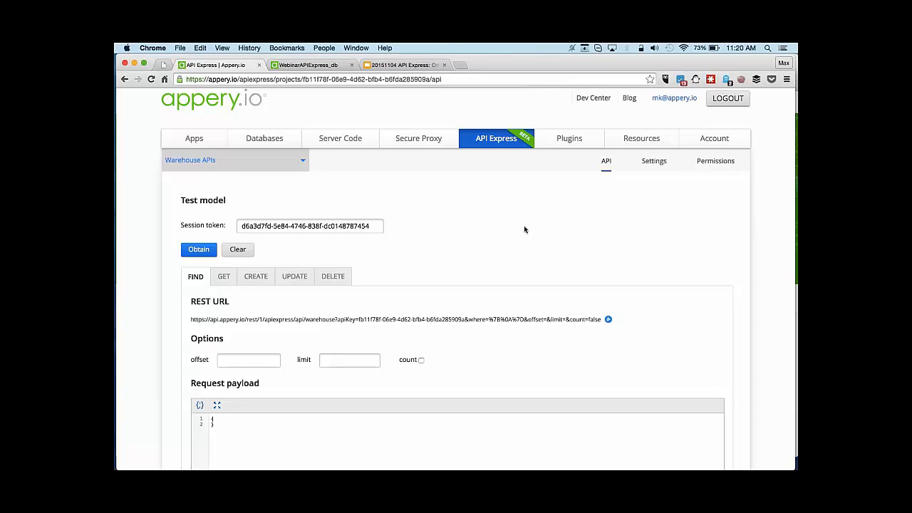
scroll(523, 225, down, 5)
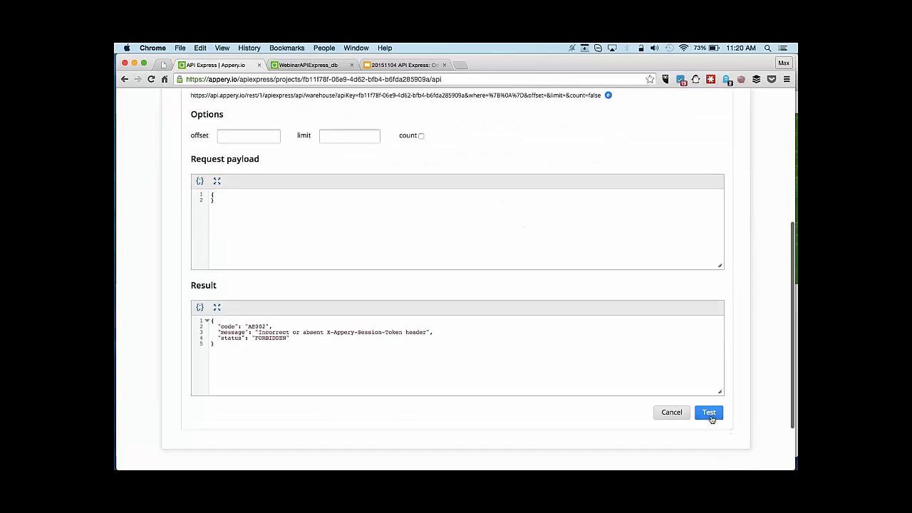
click(708, 413)
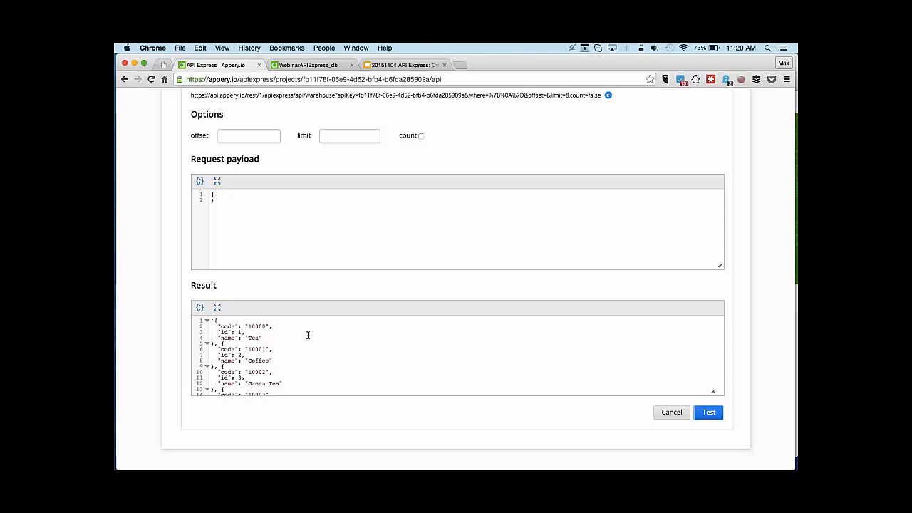
click(164, 65)
Reload the api.appery.io warehouse URL in Chrome, which now returns FORBIDDEN.
click(369, 79)
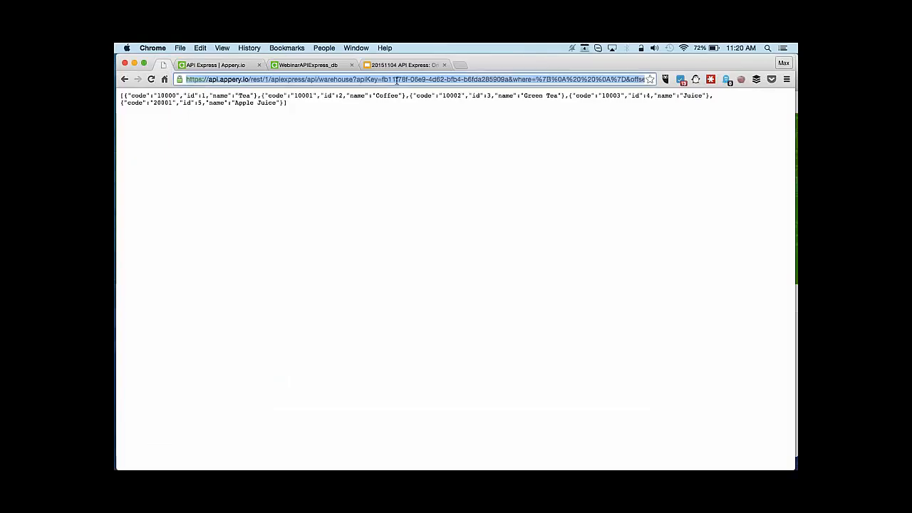
key(Return)
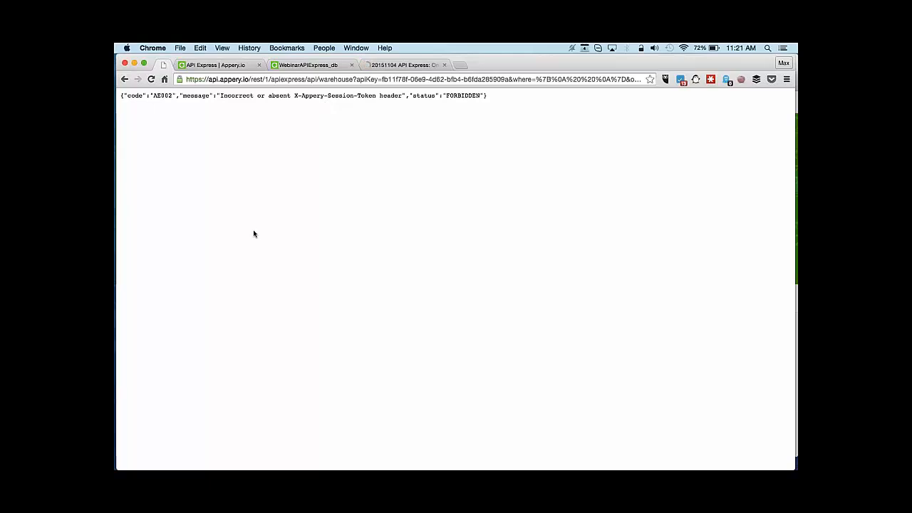
Open Warehouse APIs from the project overview and start a new custom service under warehouse.
click(227, 66)
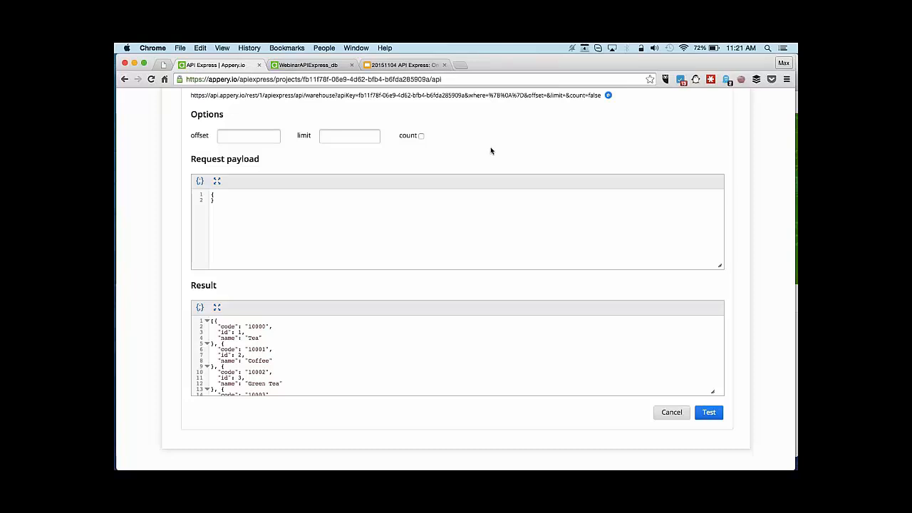
scroll(491, 151, up, 5)
scroll(491, 151, up, 1)
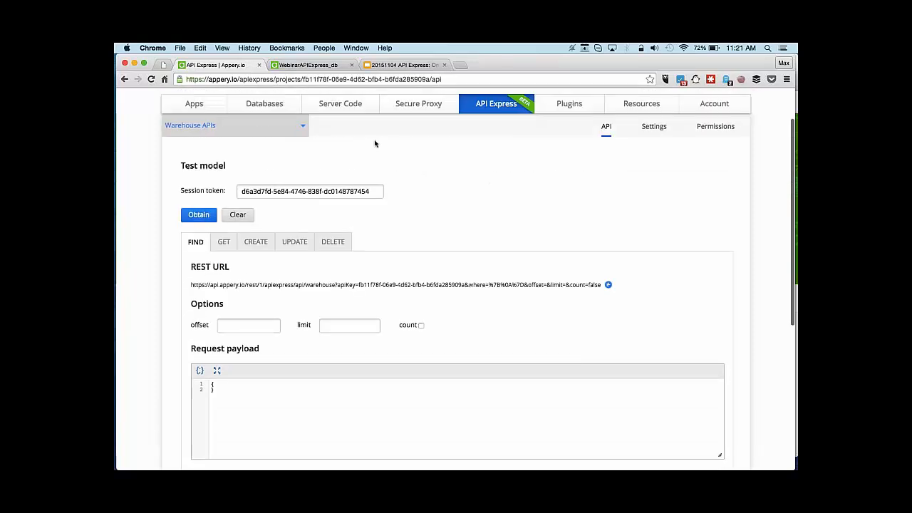
click(300, 127)
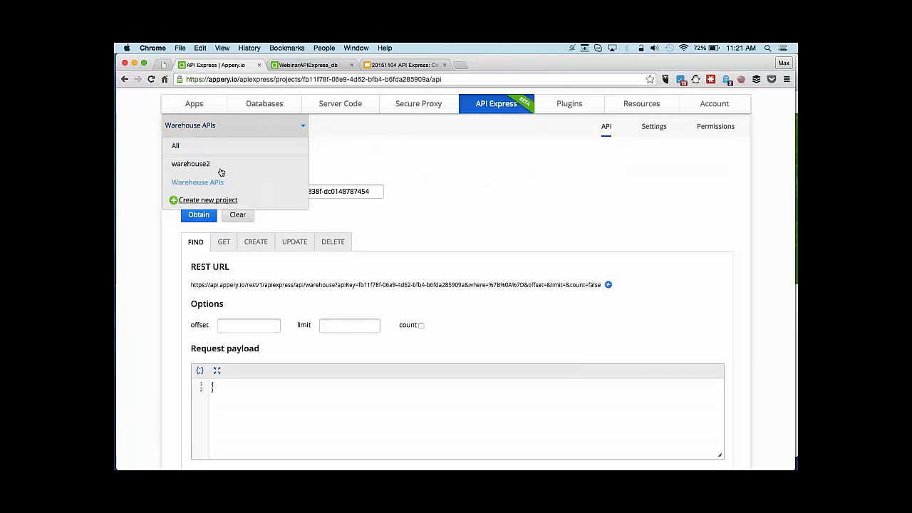
click(187, 147)
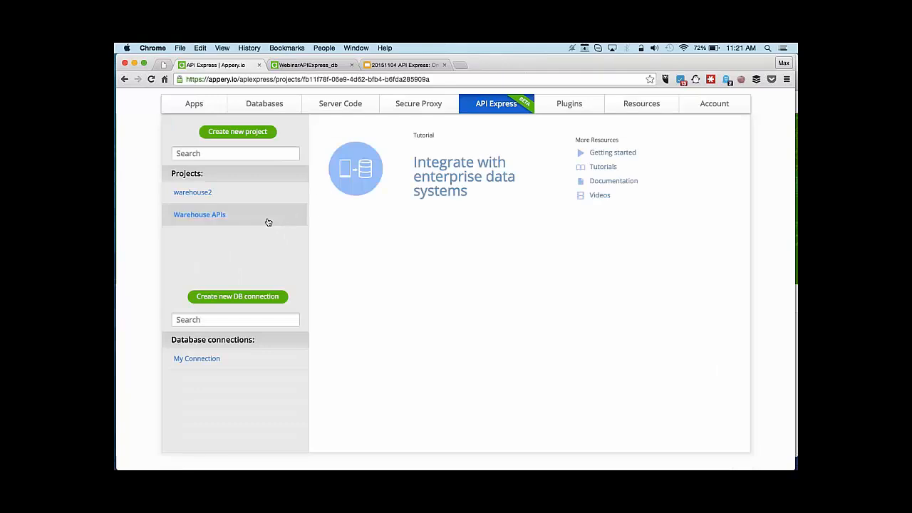
click(267, 219)
click(199, 230)
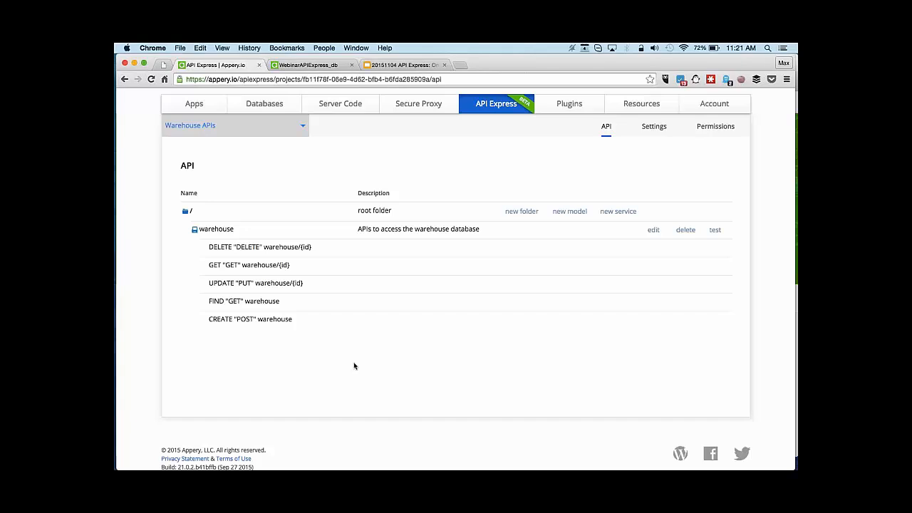
click(618, 211)
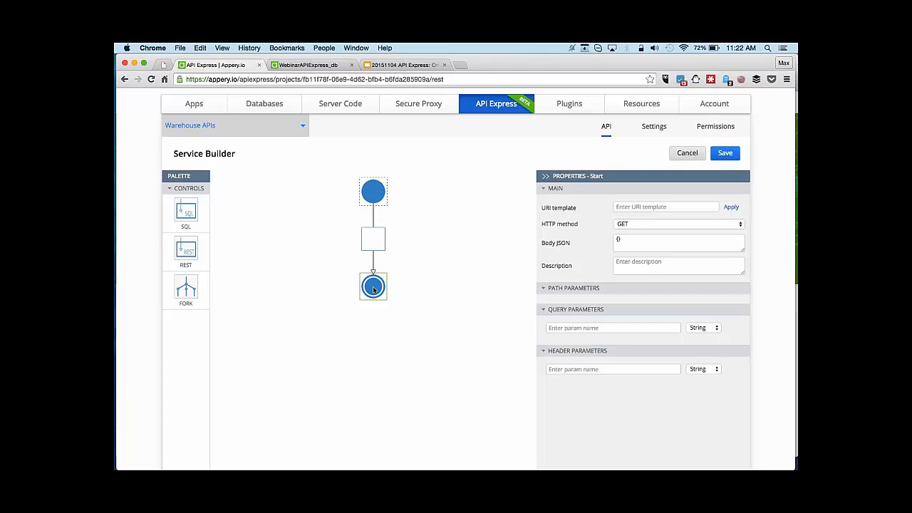
Drop an SQL step into the flow's empty box and enter 'details/{name' as the URI template.
drag(187, 211, 370, 242)
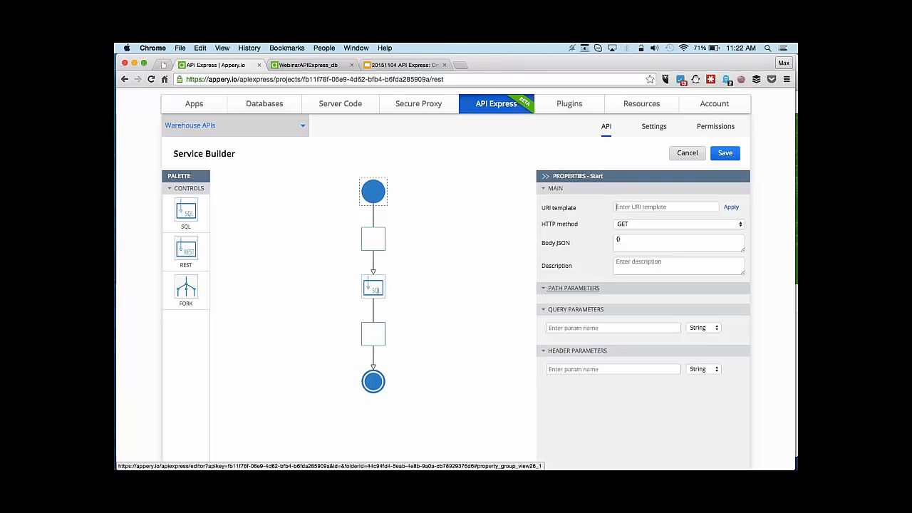
text(details/{)
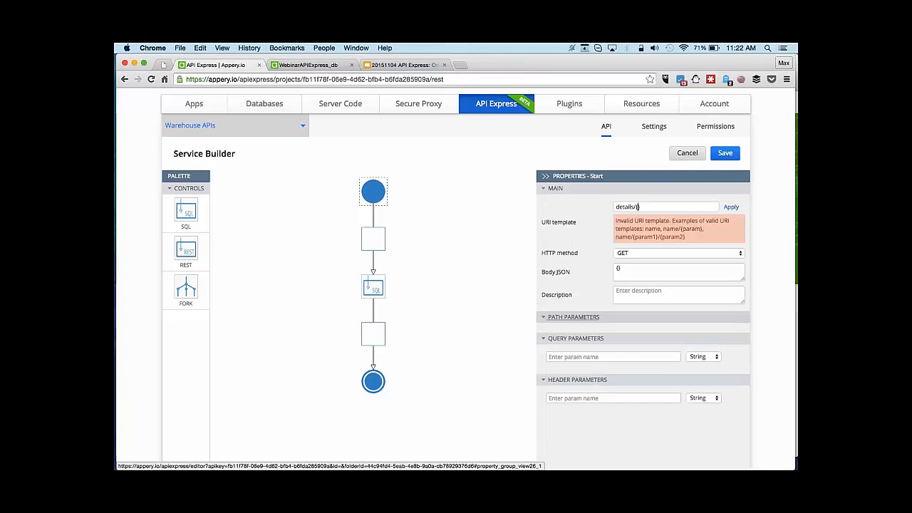
text(name)
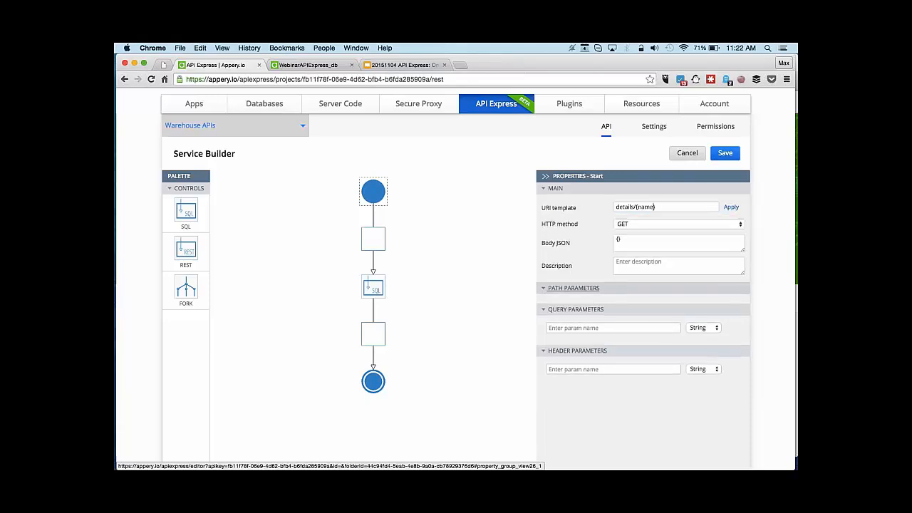
mouse_move(124, 467)
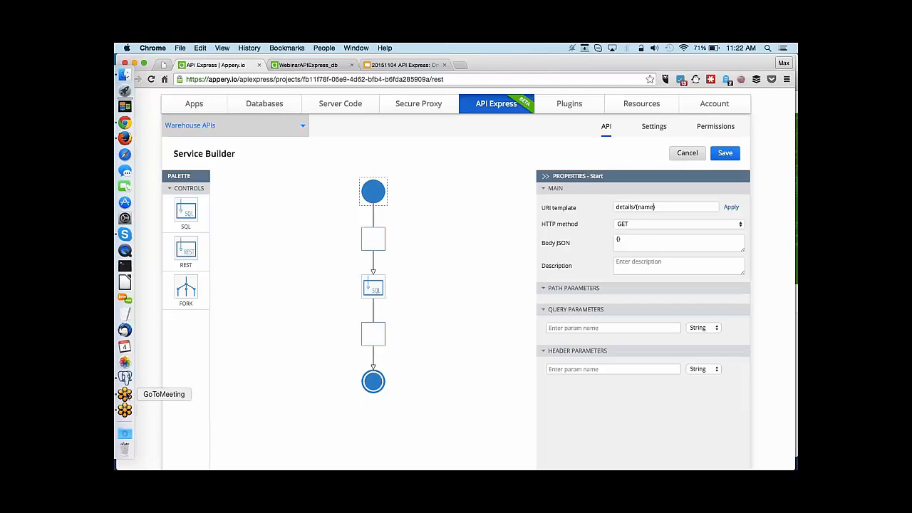
click(125, 378)
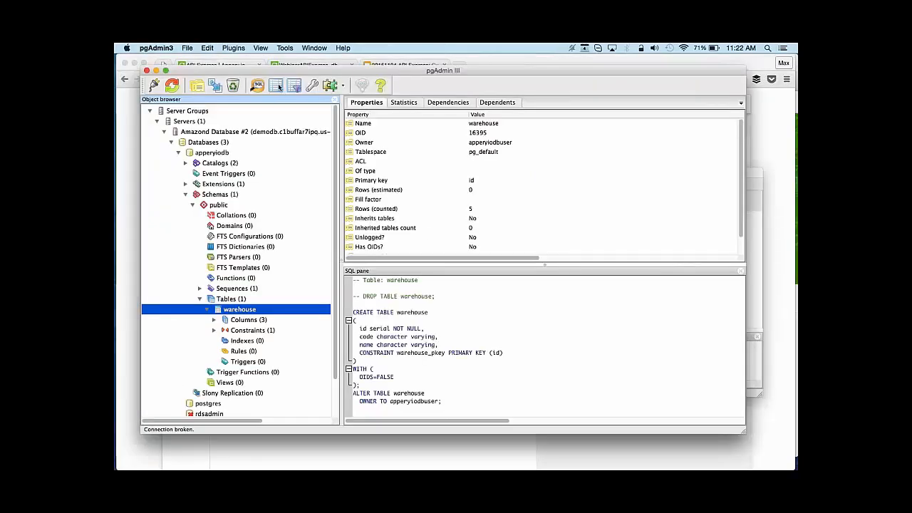
click(278, 86)
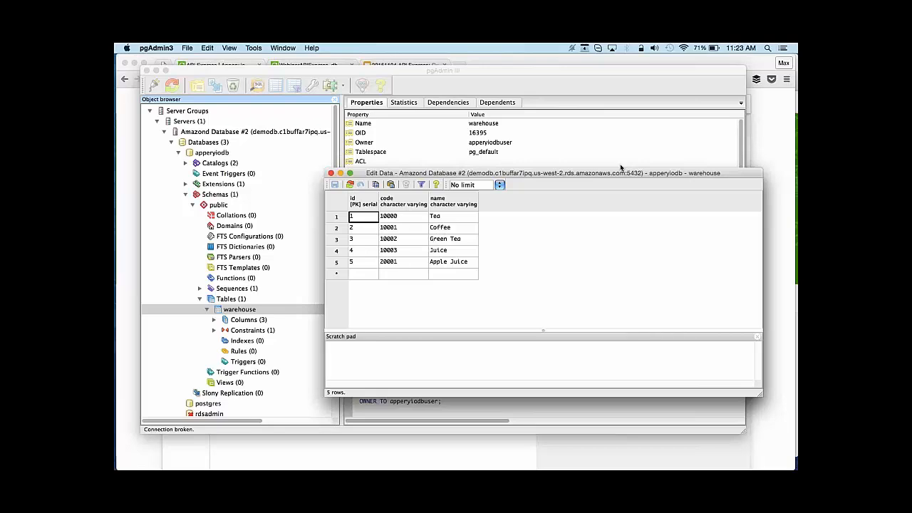
click(499, 458)
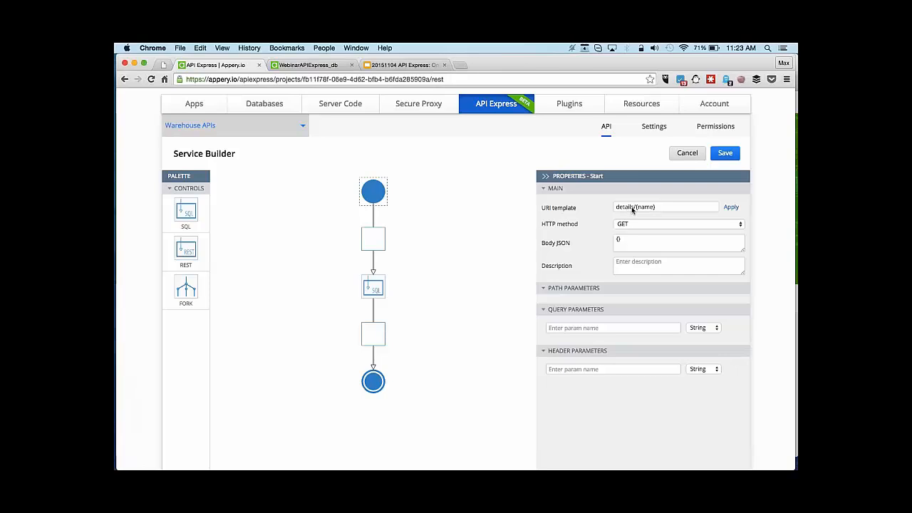
Apply the URI template details/{name} and set the SQL step's connection to My Connection.
text(})
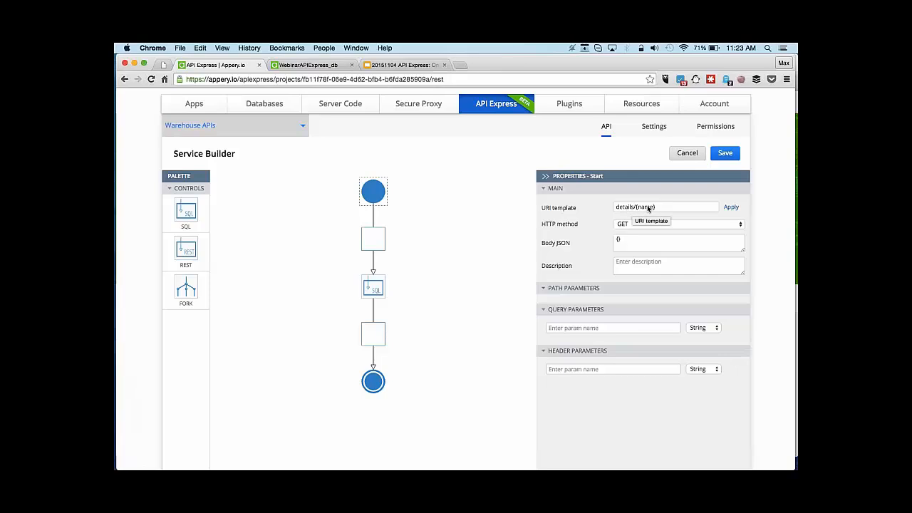
click(731, 208)
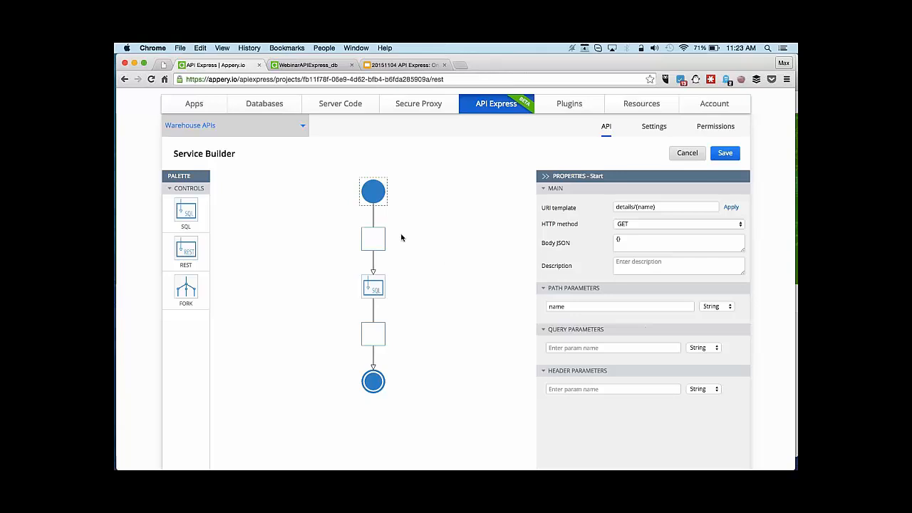
click(375, 287)
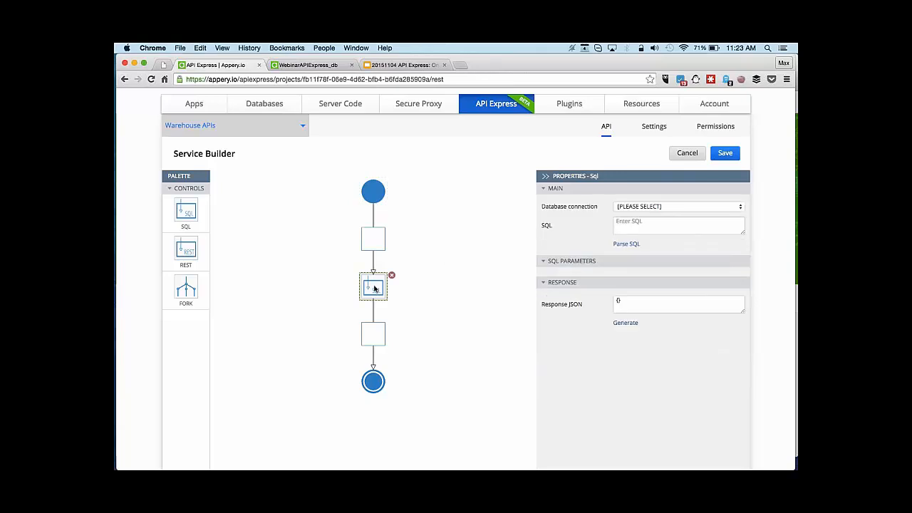
click(671, 207)
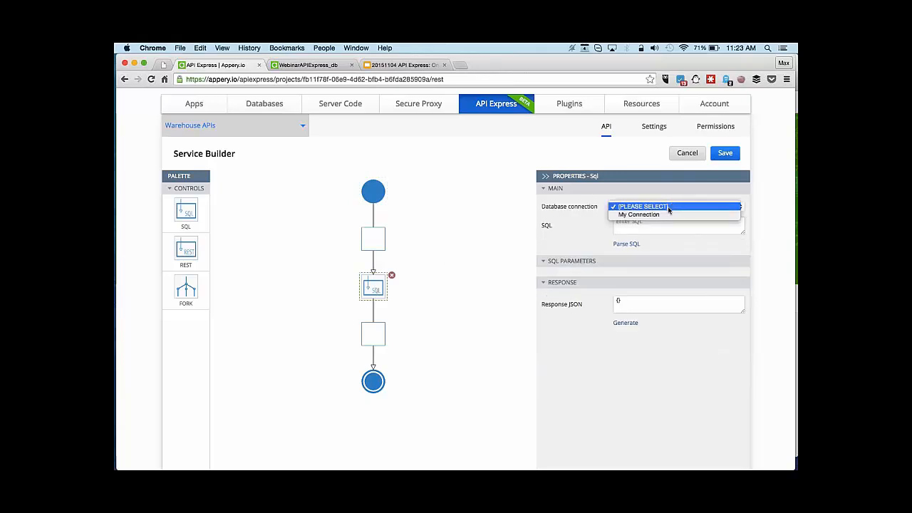
click(666, 215)
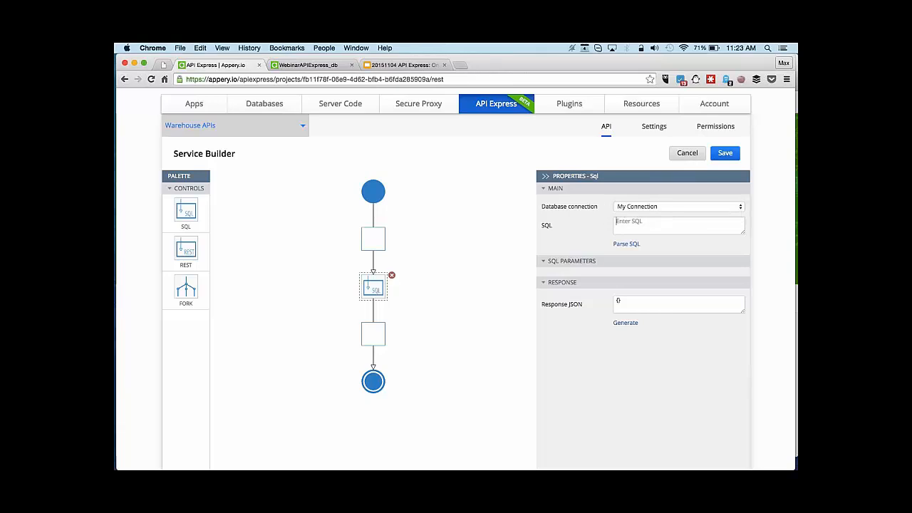
Enter 'select * from warehouse where name = :name', parse it, and bind name as STRING to PARAMS.PATH.name.
text(select * from warehouse where name = :name)
click(627, 244)
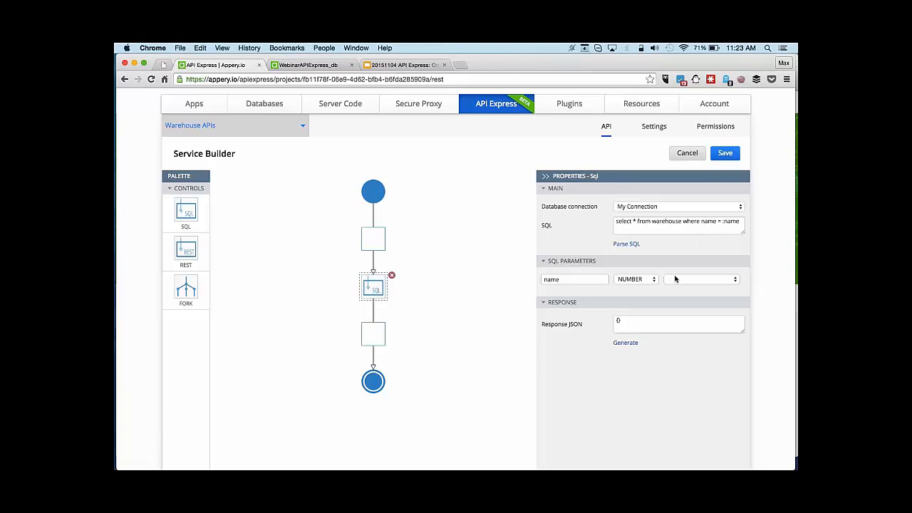
click(650, 279)
click(648, 288)
click(738, 280)
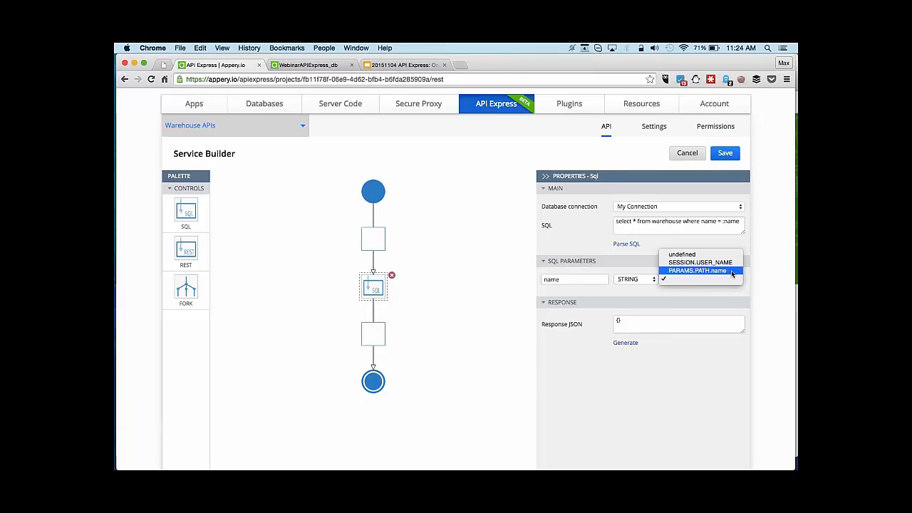
click(731, 271)
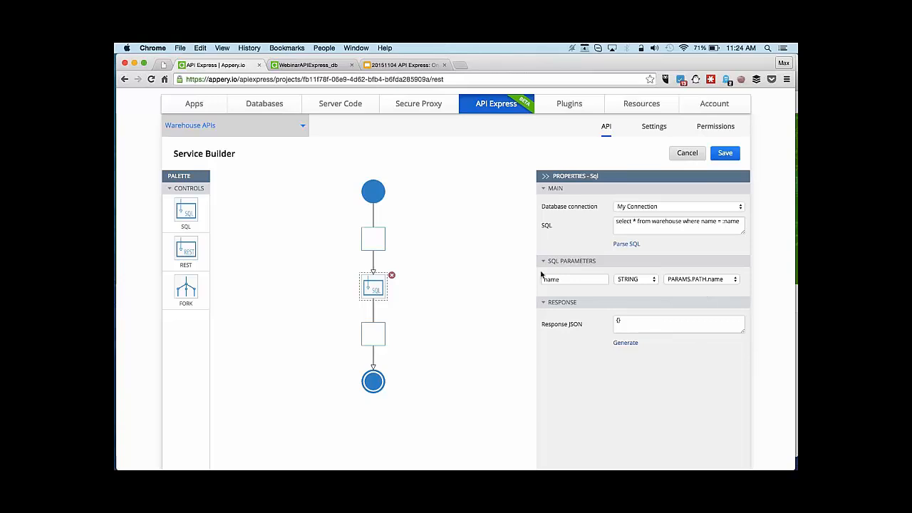
Generate the SQL step's response JSON from a test query with name Coffee and accept it.
click(627, 345)
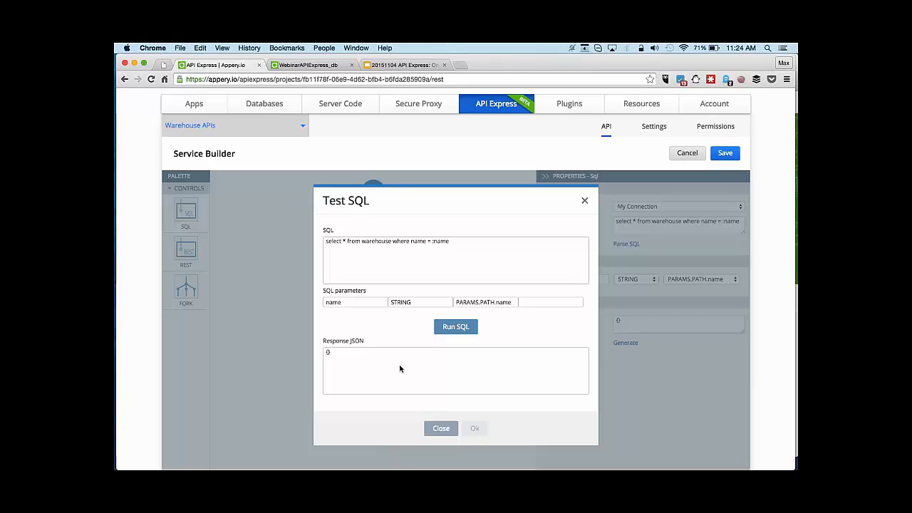
click(535, 302)
text(Coffee)
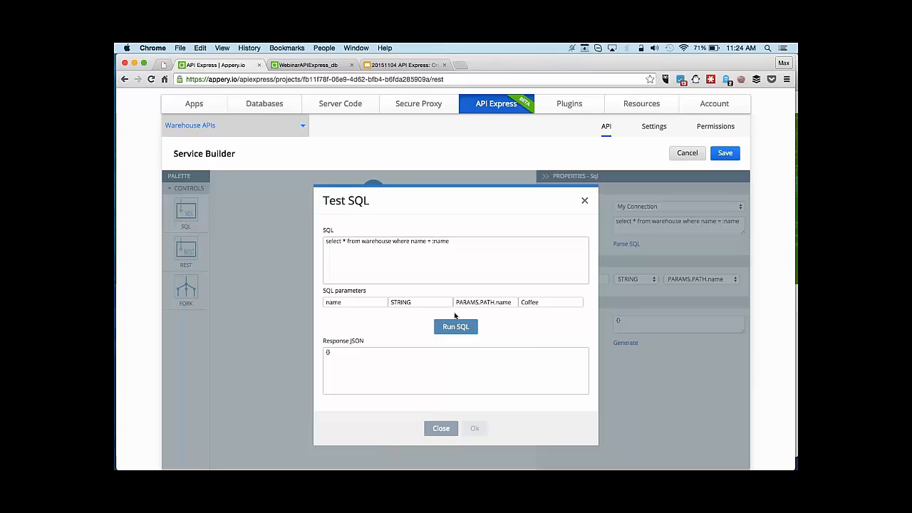
click(451, 328)
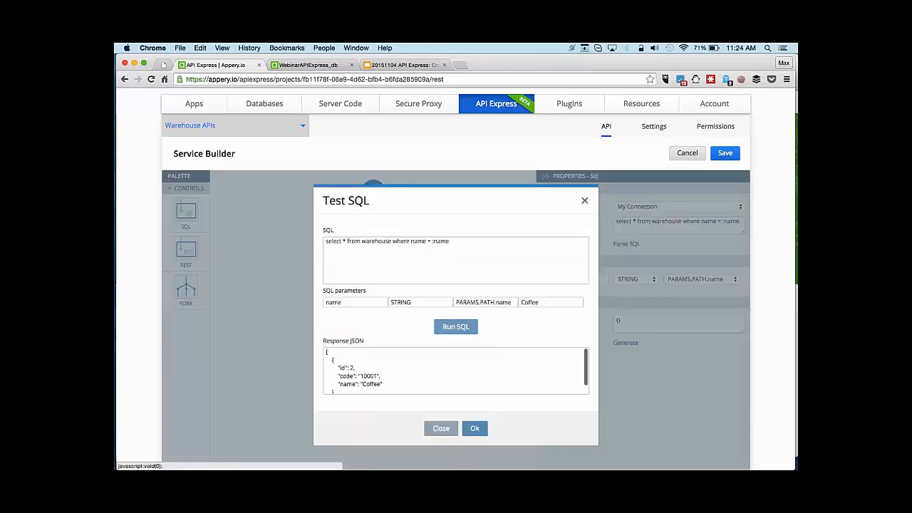
scroll(367, 363, down, 2)
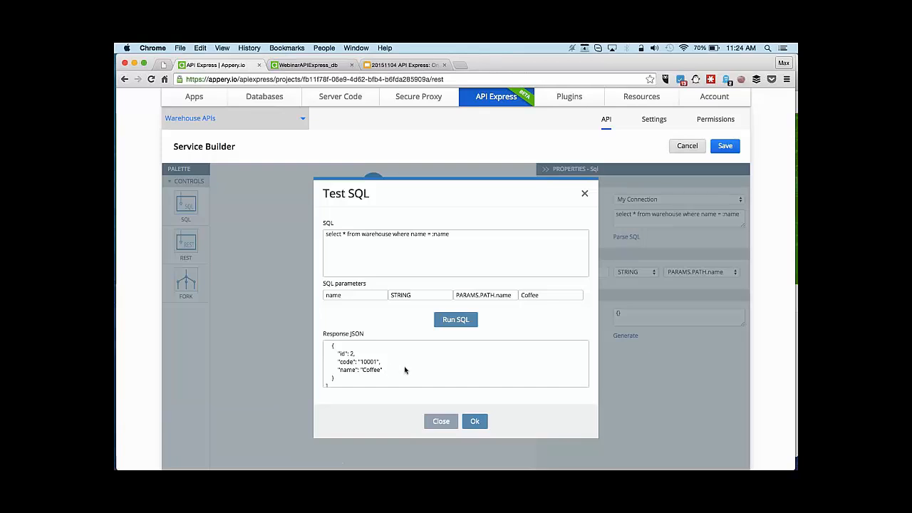
click(474, 421)
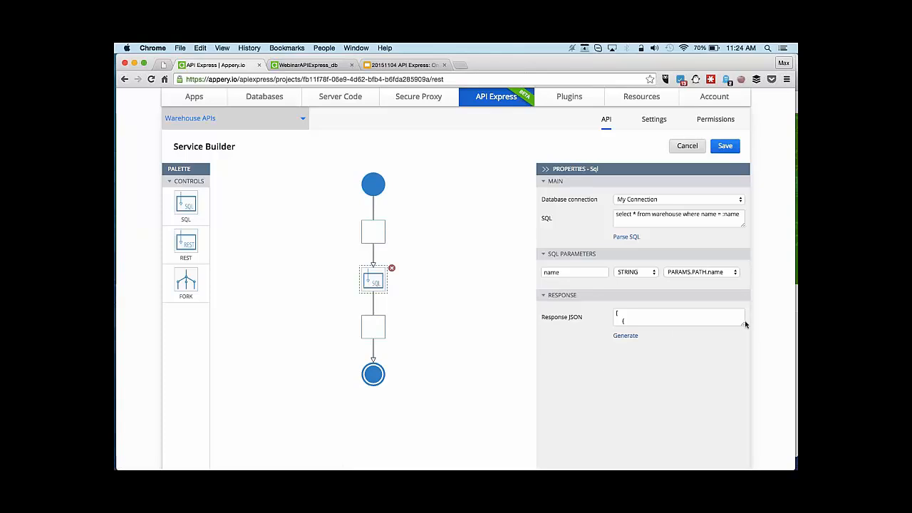
drag(743, 324, 741, 387)
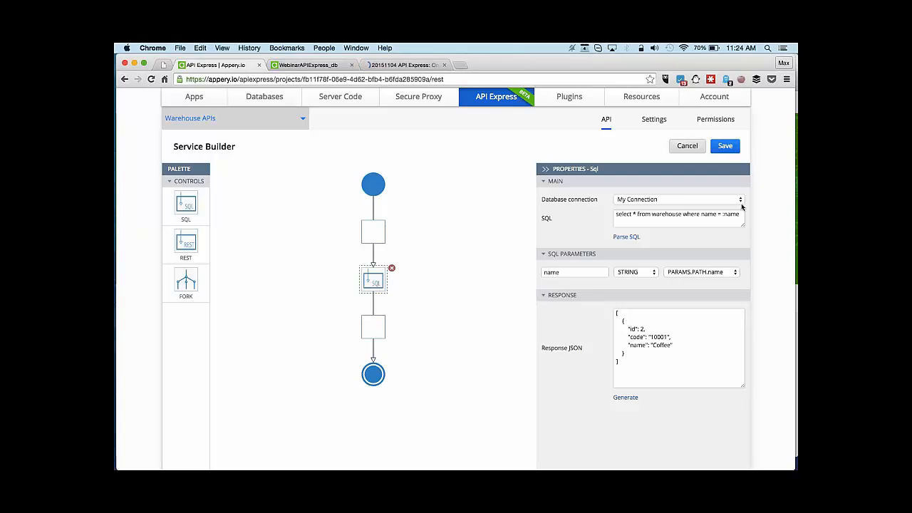
Save the name-lookup service and open the test page for the details/{name} service.
click(726, 147)
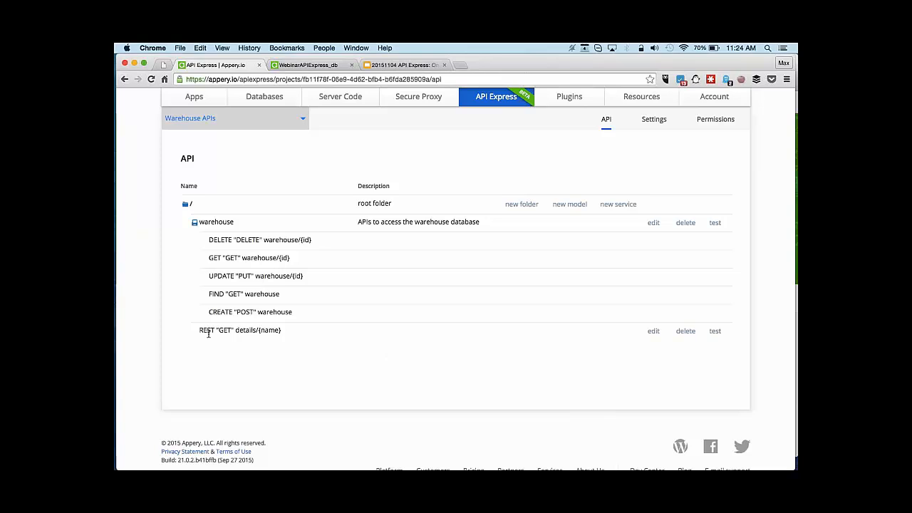
click(195, 222)
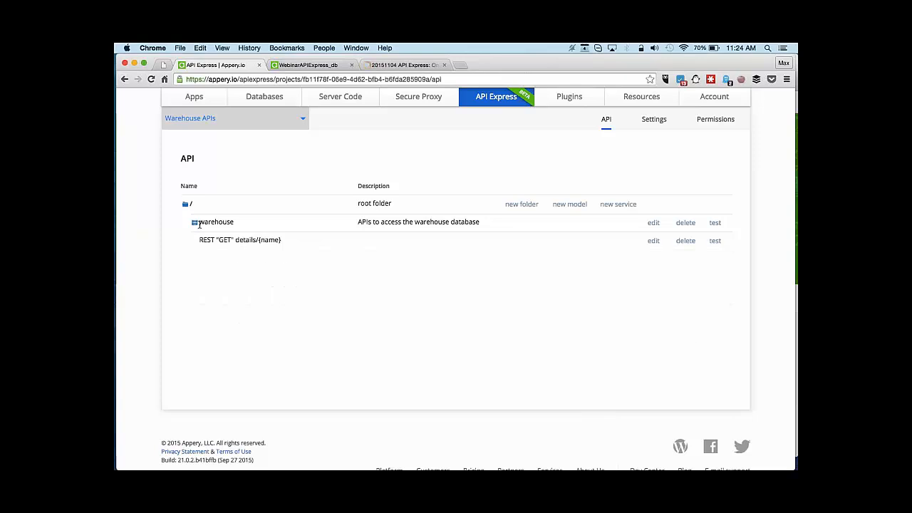
click(196, 224)
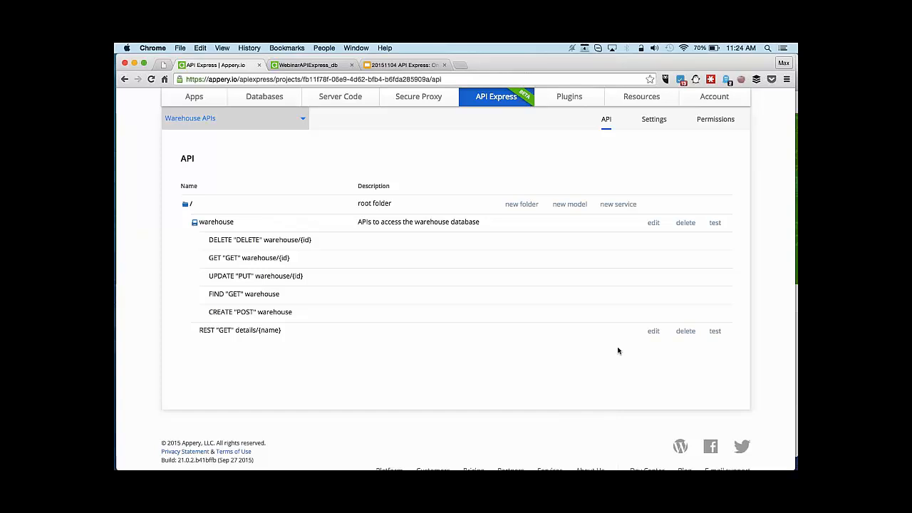
click(714, 331)
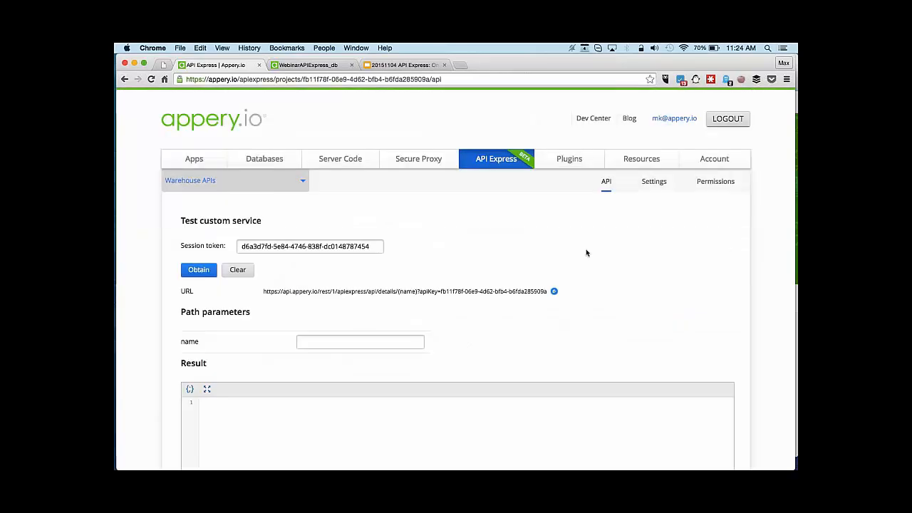
Test the service with name 'Coffe', get an empty result, and return to fix the name.
scroll(586, 252, down, 1)
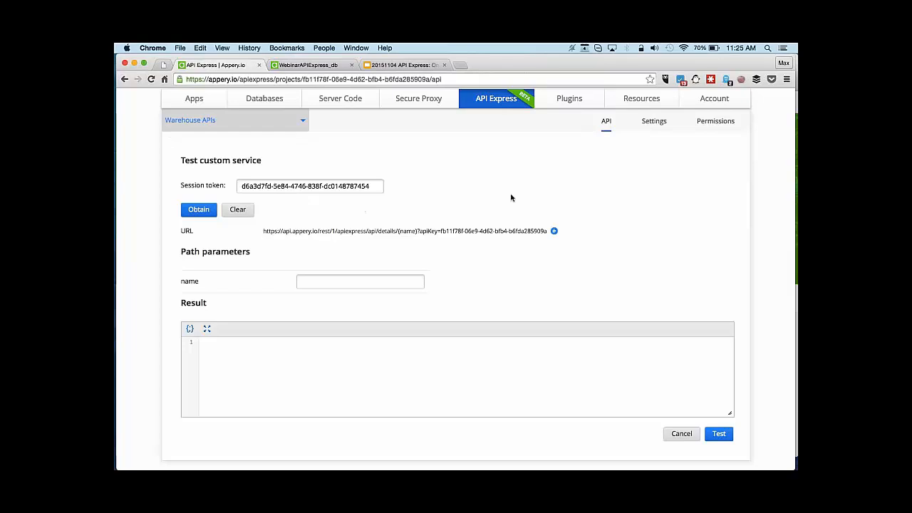
scroll(510, 197, down, 1)
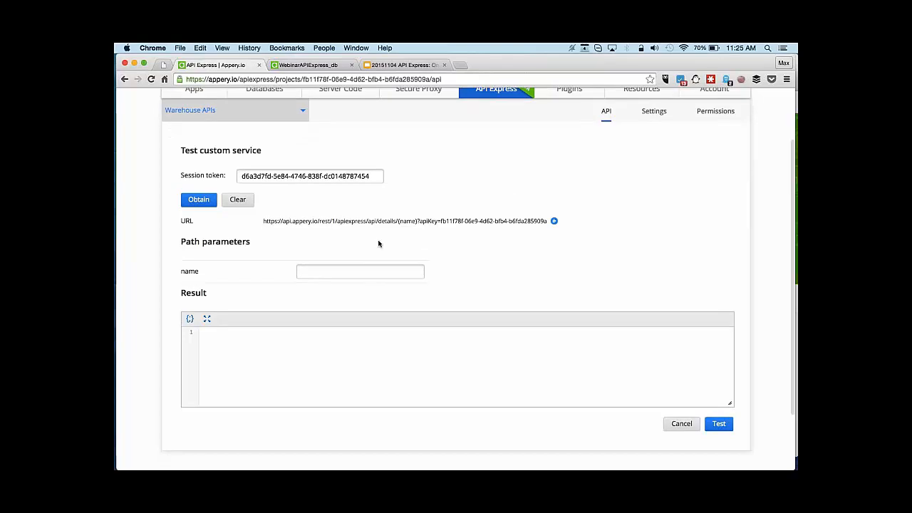
double_click(416, 221)
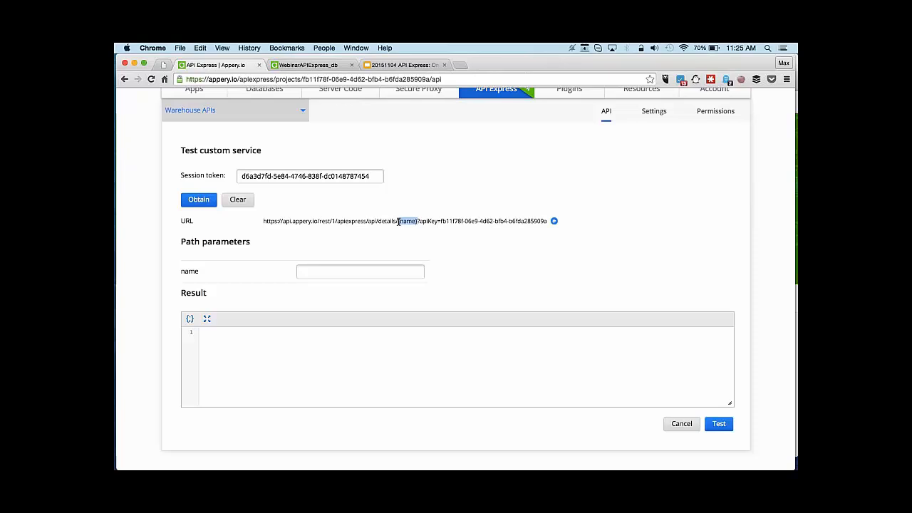
click(444, 254)
click(406, 275)
text(Coffe)
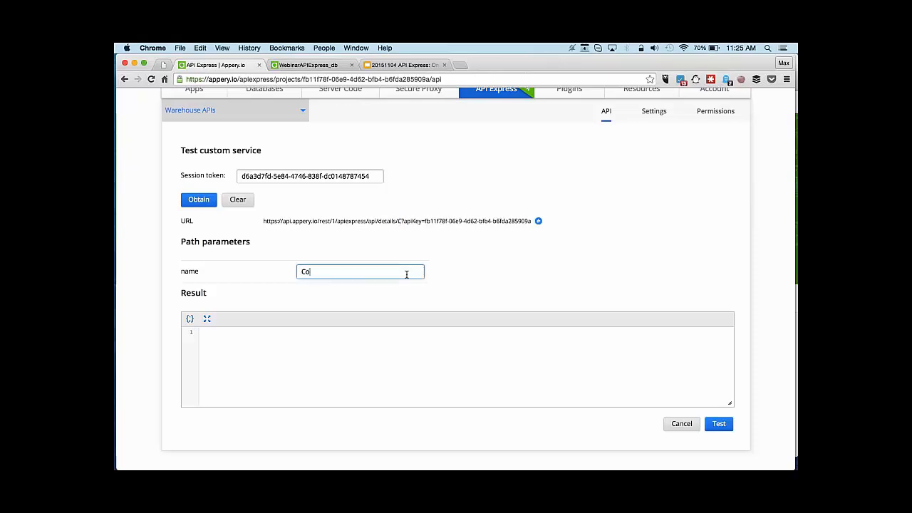
click(719, 423)
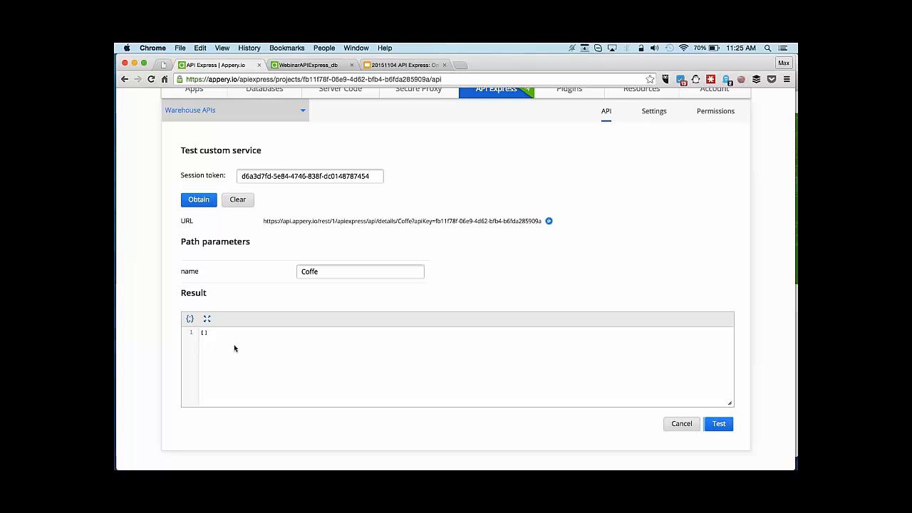
click(332, 272)
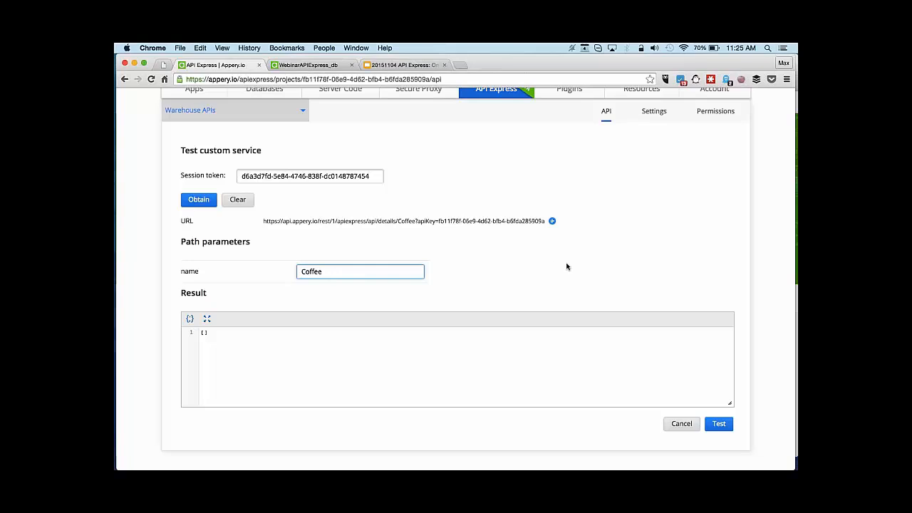
Run the details test for Coffee, confirm it returns id 2 and code 10001, then close it.
click(718, 424)
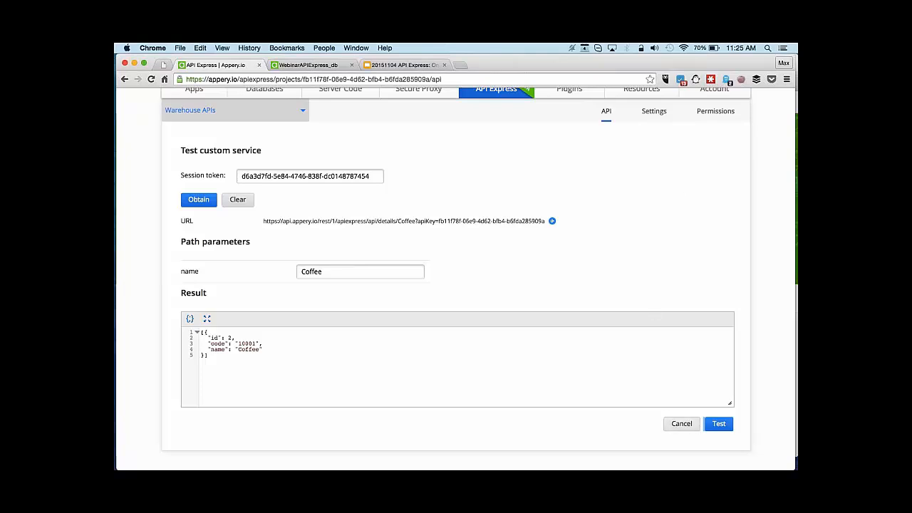
key(Escape)
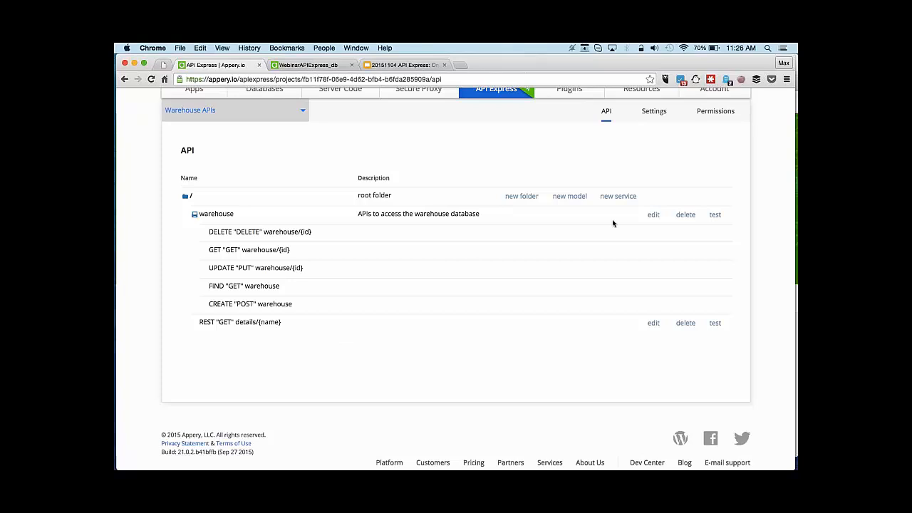
Open the warehouse model's test page and scroll through it.
click(714, 215)
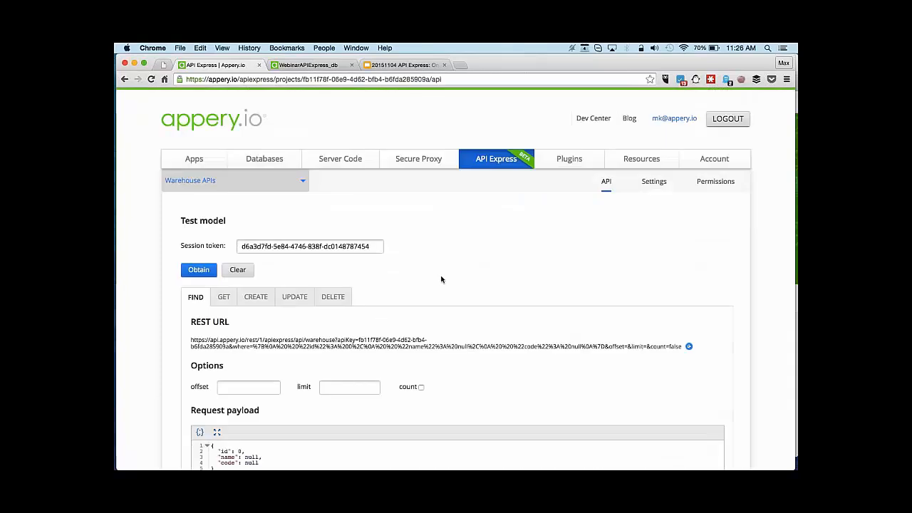
scroll(441, 279, down, 2)
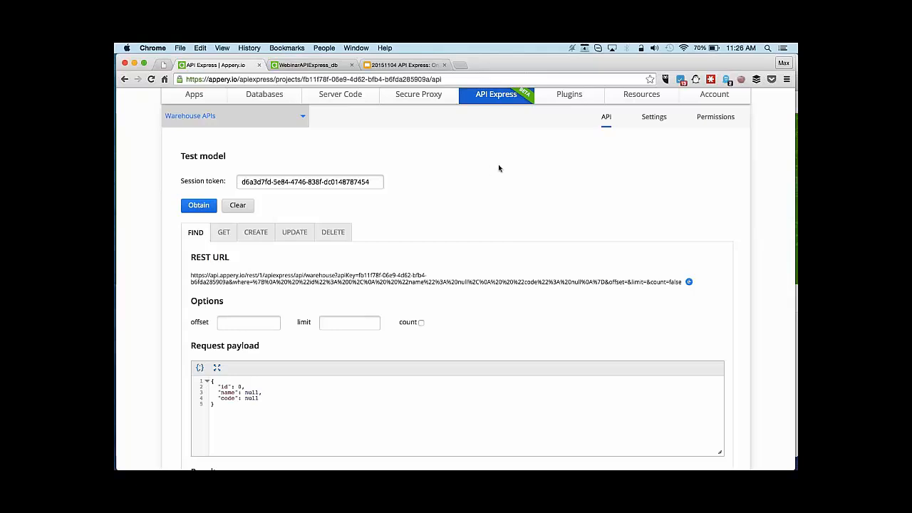
scroll(499, 168, up, 2)
Create a new jQuery Mobile app named WebinarAPIExpress from the Apps list.
click(198, 154)
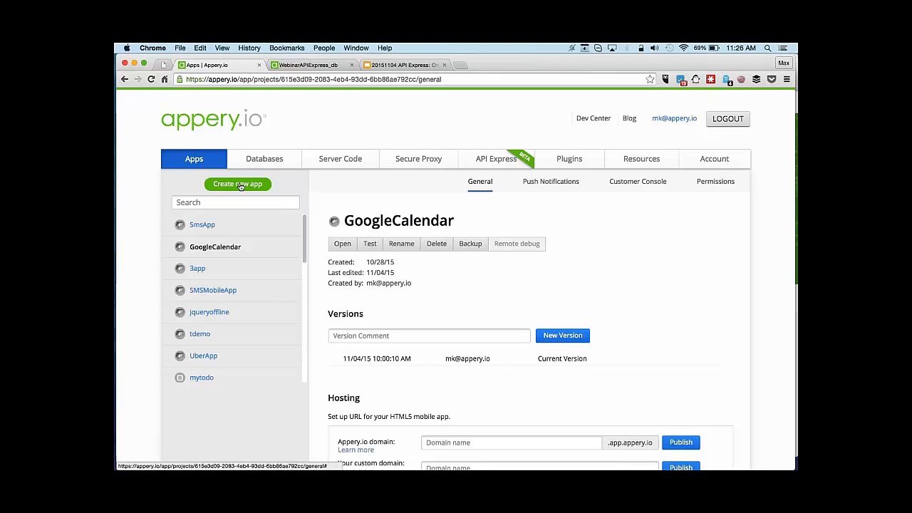
click(240, 184)
click(434, 186)
text(Web)
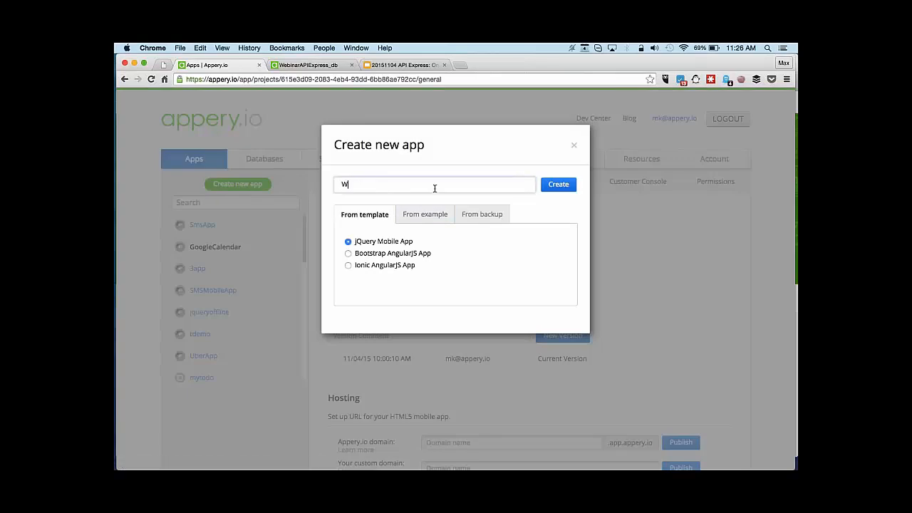
text(inarAPIExpress)
click(558, 184)
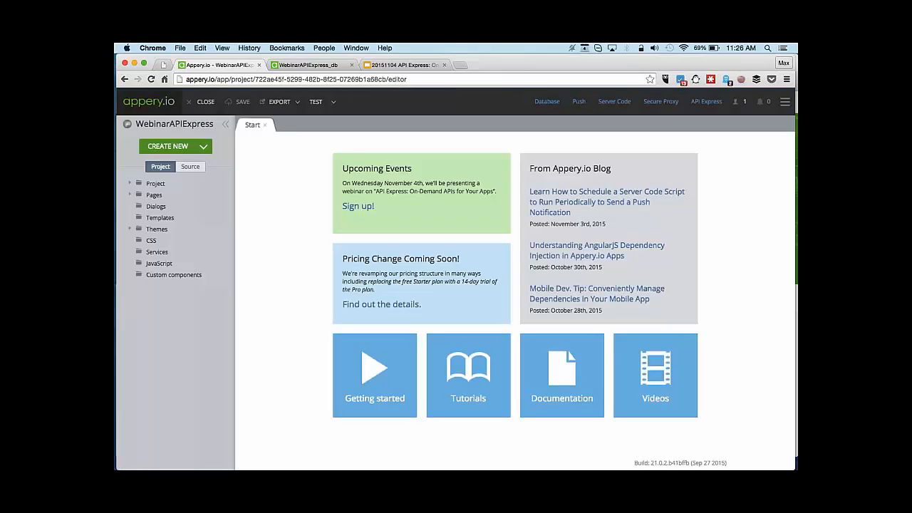
Open the API Express Generator and select the Warehouse APIs project.
click(204, 146)
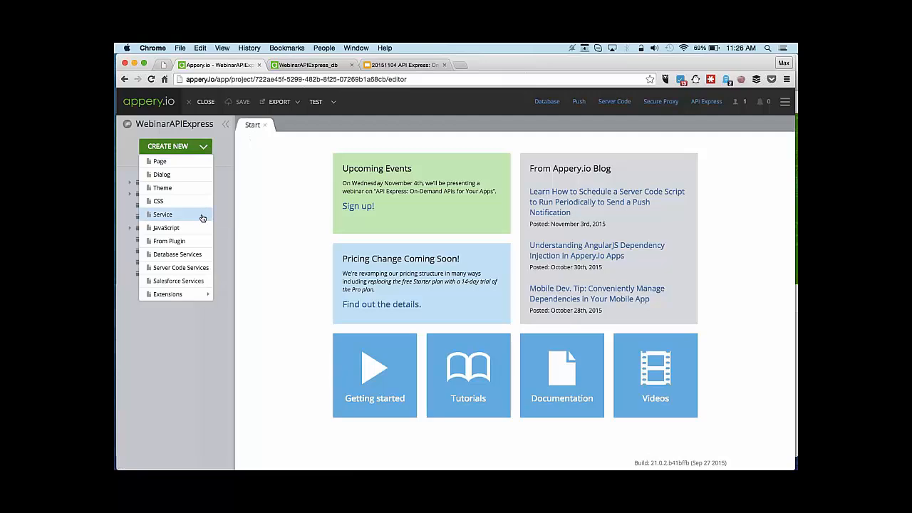
click(291, 243)
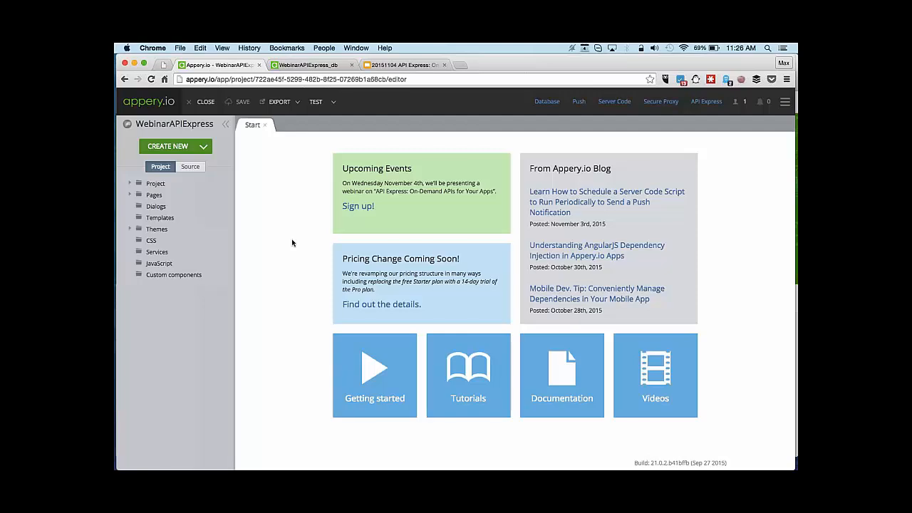
click(205, 147)
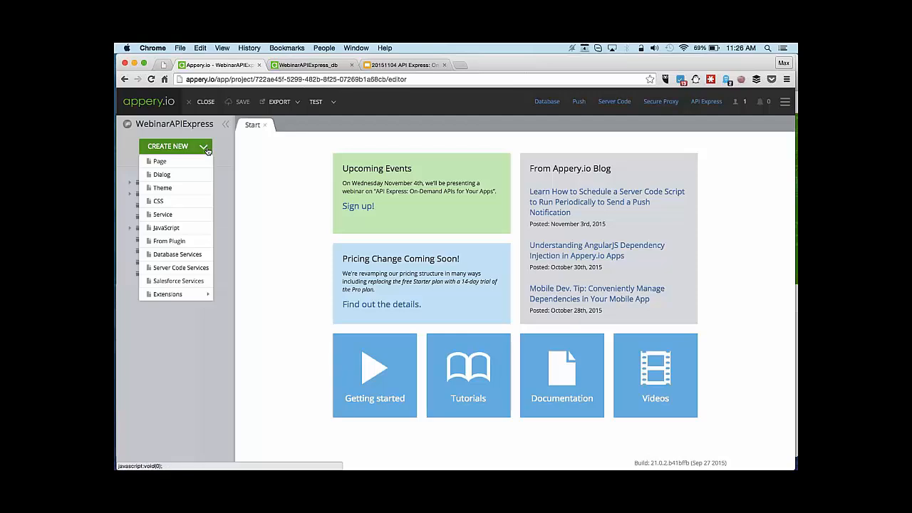
mouse_move(193, 295)
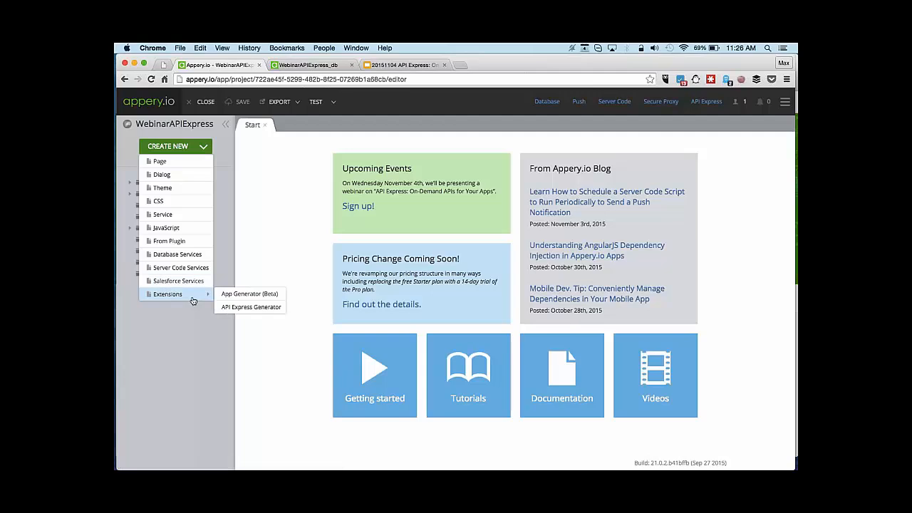
click(245, 307)
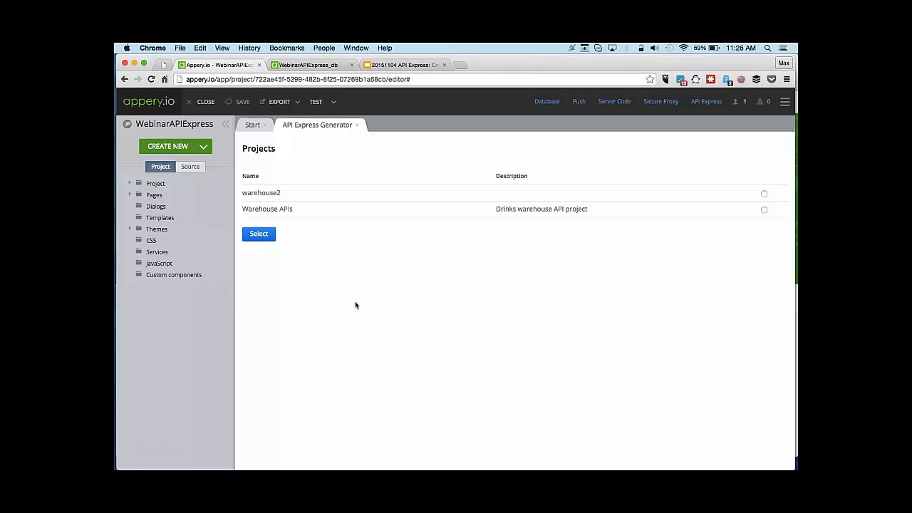
click(762, 210)
click(262, 236)
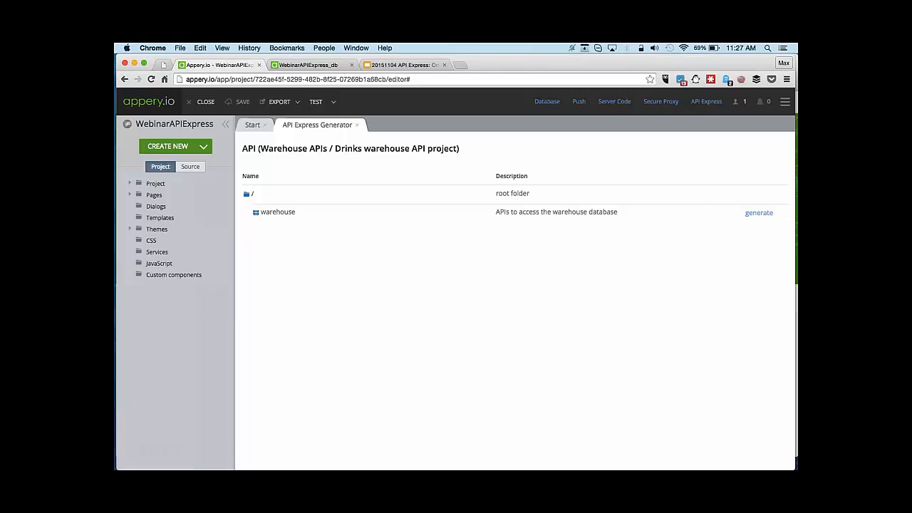
Generate the warehouse services as APIExpressService and reload the app editor.
click(759, 212)
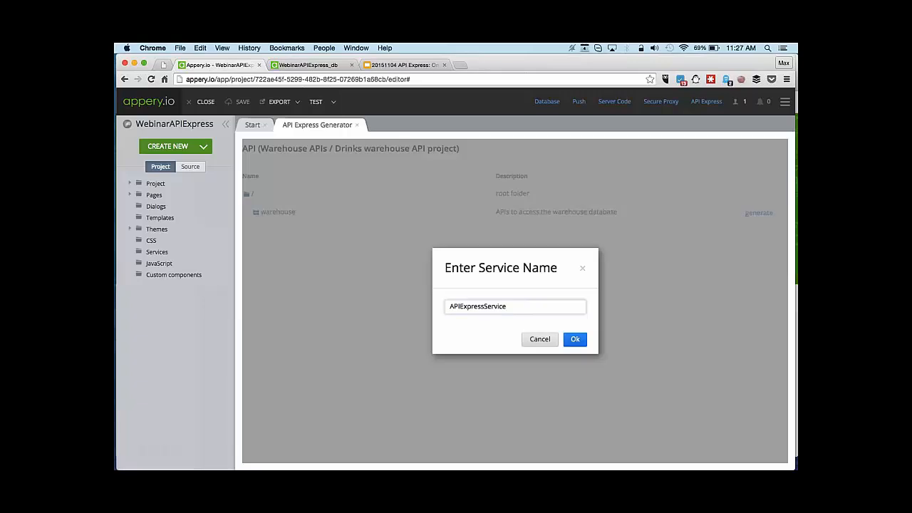
click(576, 340)
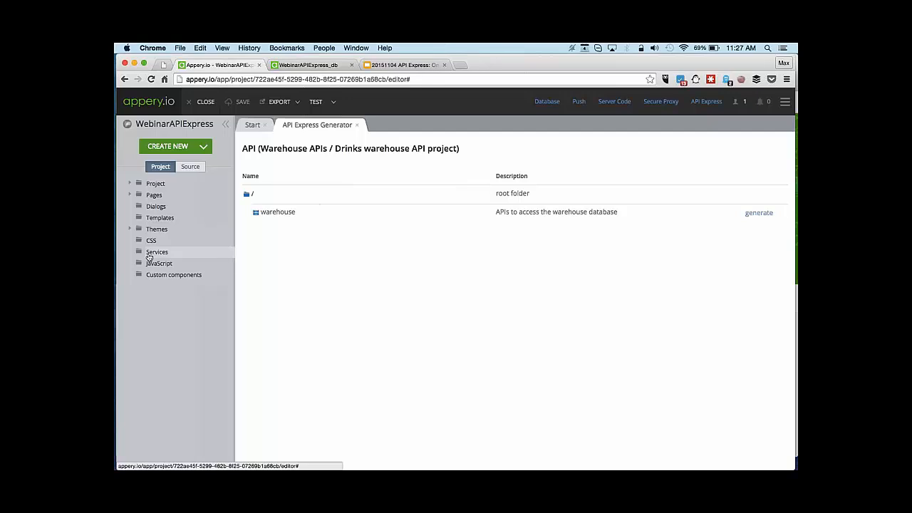
click(150, 80)
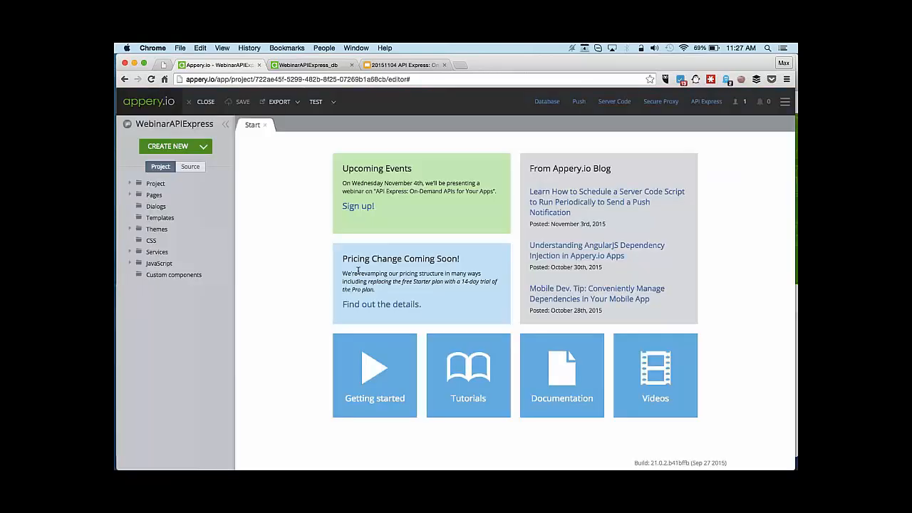
Expand the Services folder to show APIExpressService count, create, delete, find, get, update and AppClient items.
click(132, 250)
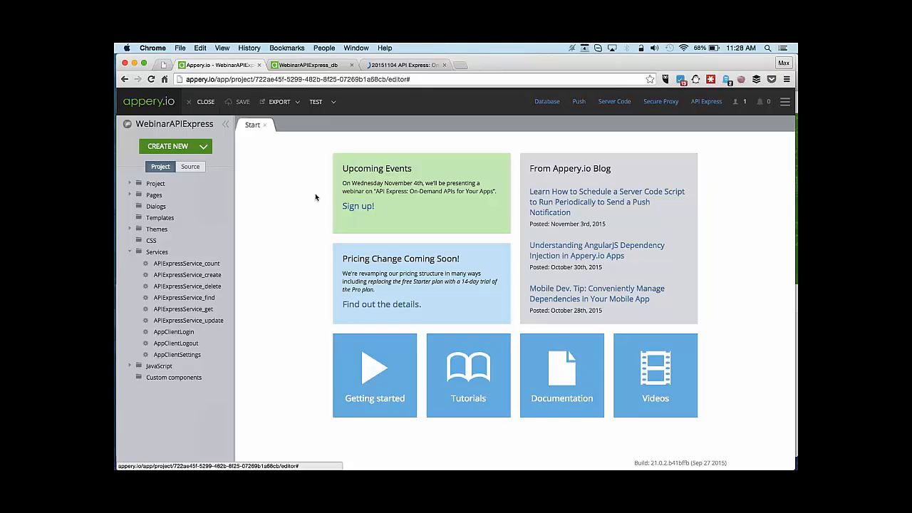
Present the webinar deck full screen from slide 5, "On to the Demo".
click(419, 65)
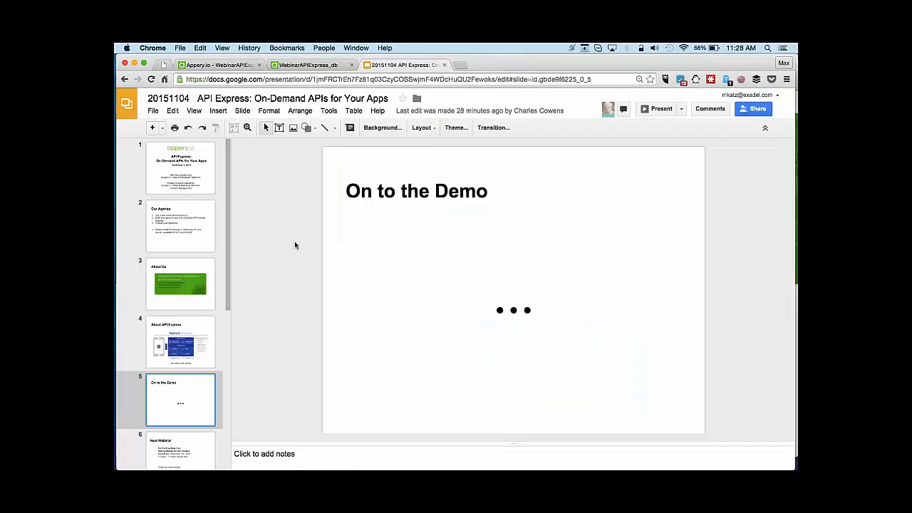
click(660, 109)
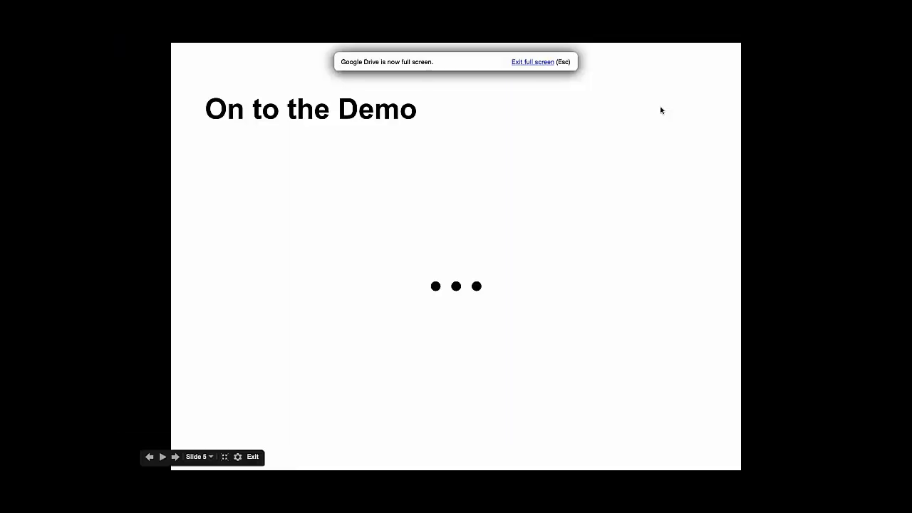